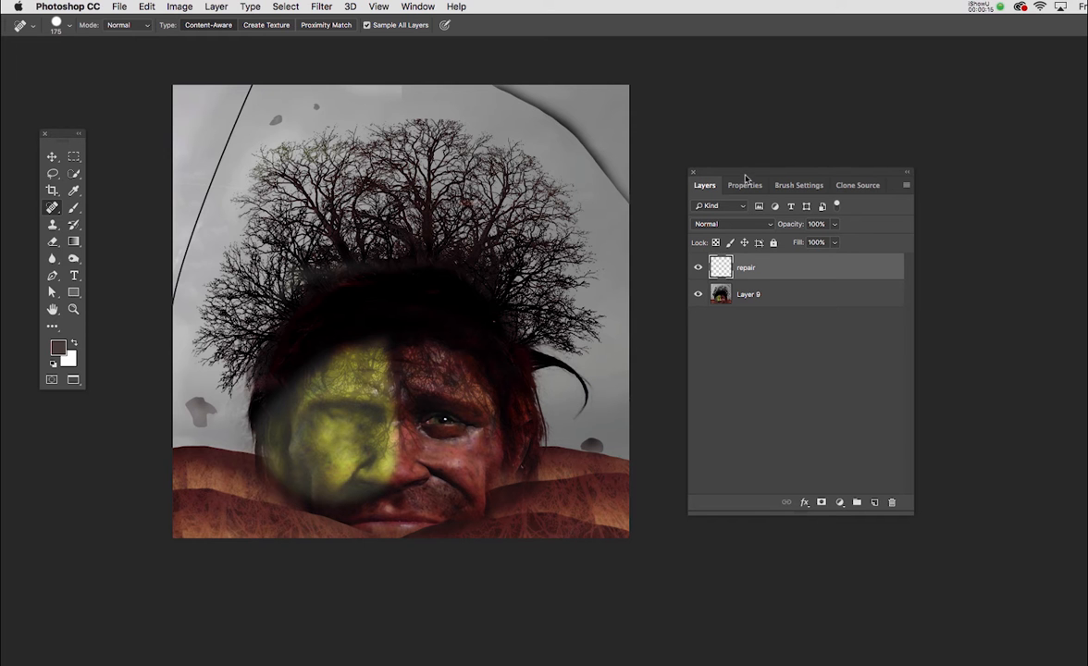
Move the floating Layers panel closer to the image
{"action": "left_click_drag", "start_coordinate": [741, 174], "coordinate": [695, 163]}
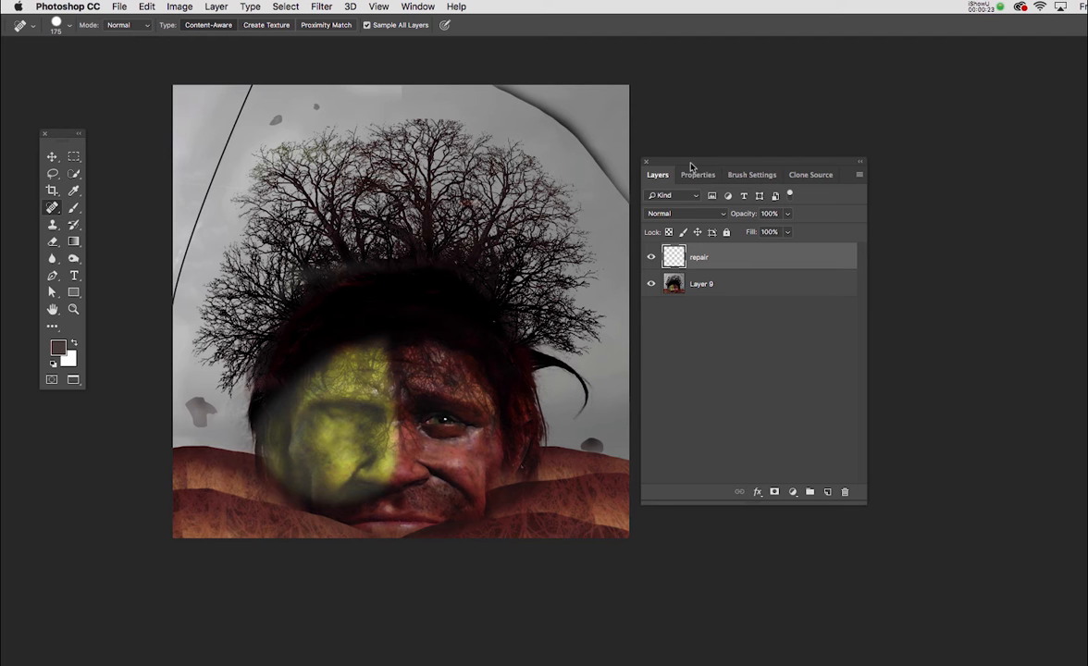
{"action": "left_click_drag", "start_coordinate": [690, 166], "coordinate": [701, 166]}
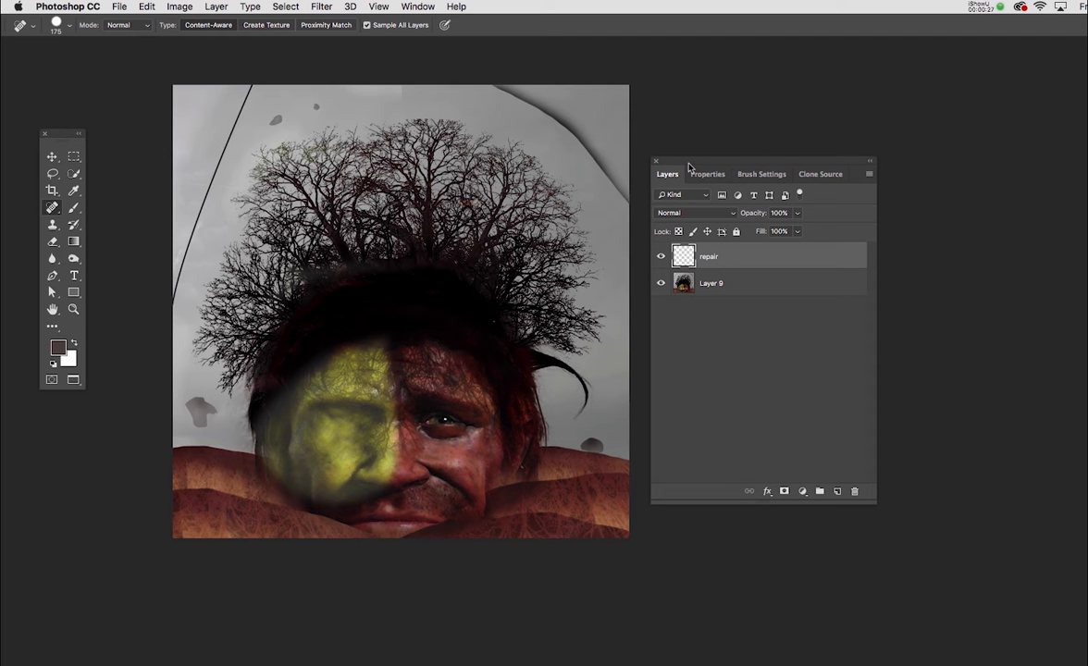
{"action": "left_click_drag", "start_coordinate": [689, 169], "coordinate": [697, 175]}
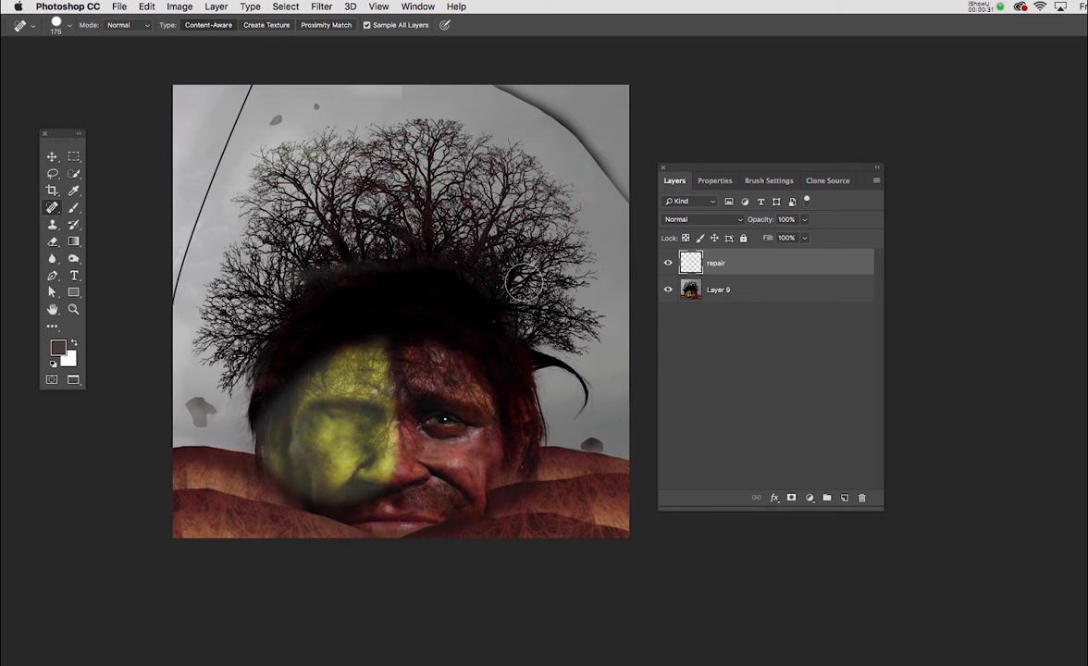
Try cloning the eye from the red half of the face onto the yellow half with the Clone Stamp at size 400, and undo it
{"action": "key", "text": "s"}
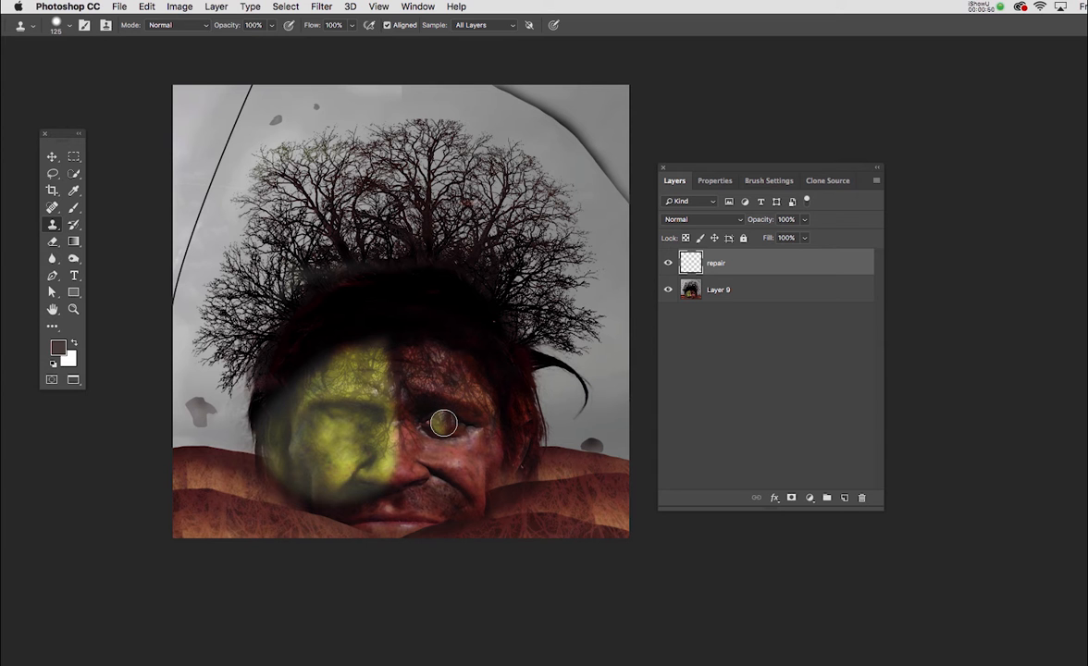
{"action": "key", "text": "bracketright"}
{"action": "key", "text": "bracketright"}
{"action": "key", "text": "bracketright"}
{"action": "key", "text": "bracketright"}
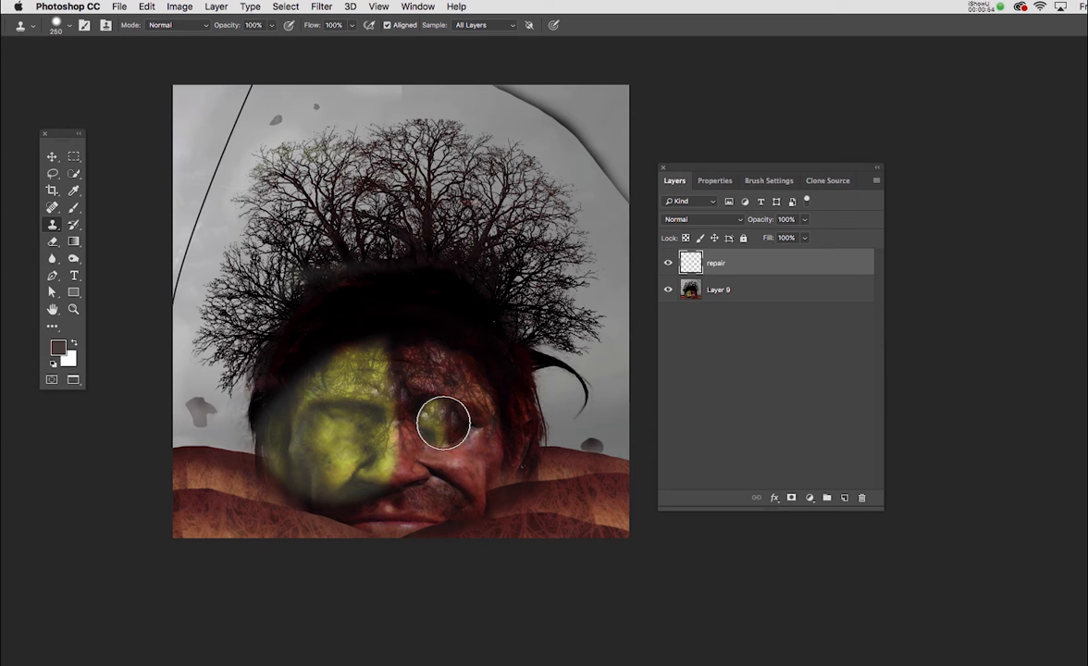
{"action": "key", "text": "bracketright"}
{"action": "key", "text": "bracketright"}
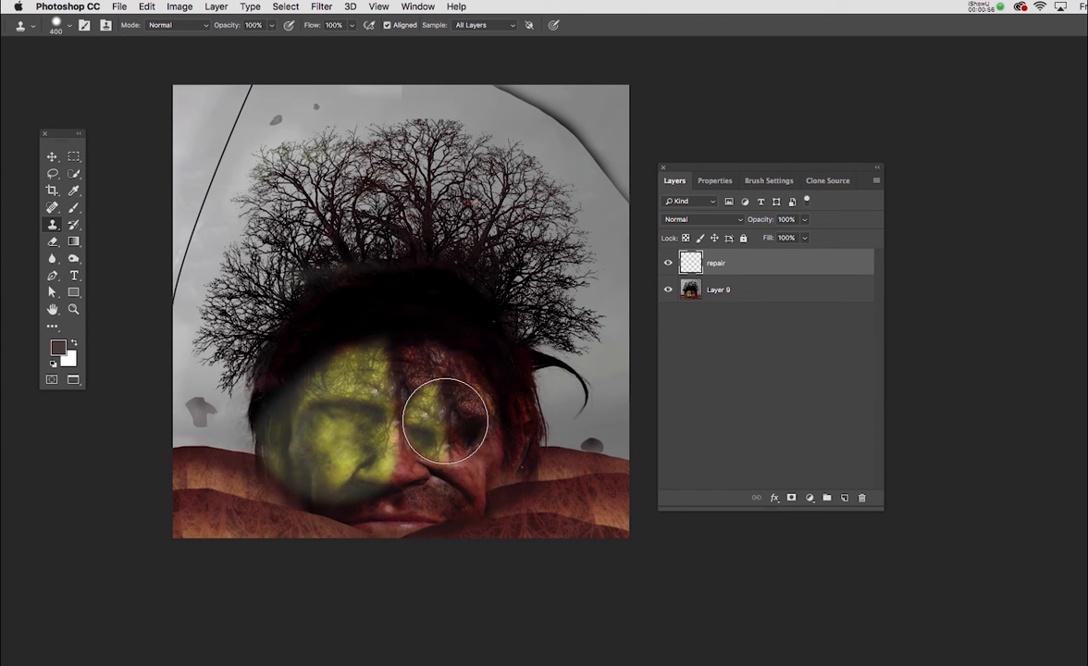
{"action": "key", "text": "bracketright"}
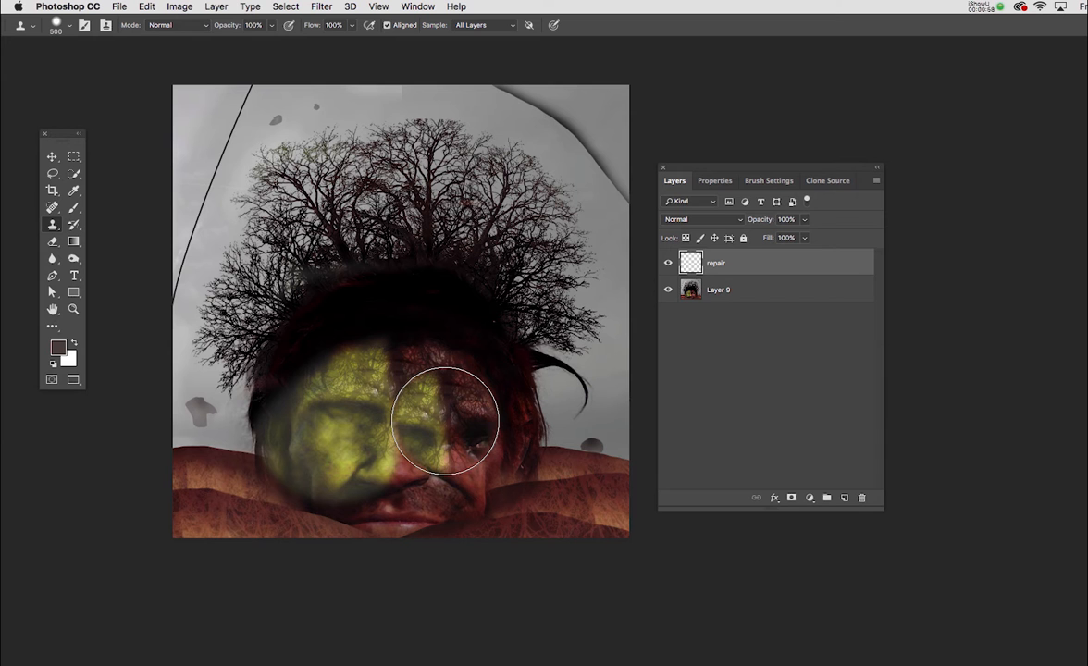
{"action": "key", "text": "bracketleft"}
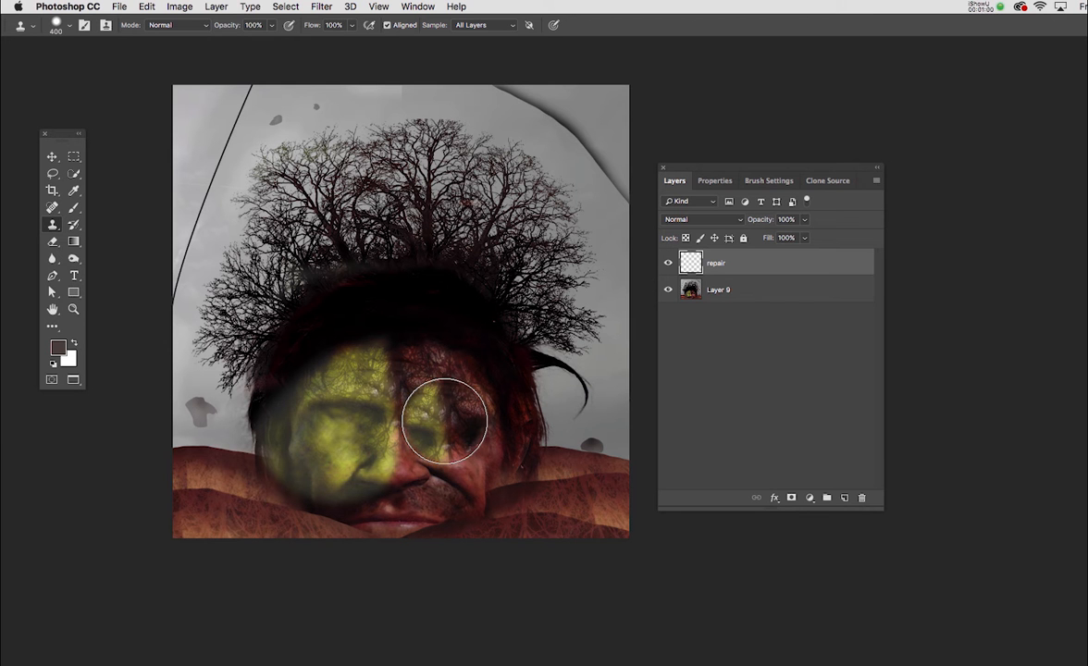
{"action": "left_click", "coordinate": [445, 421], "text": "alt"}
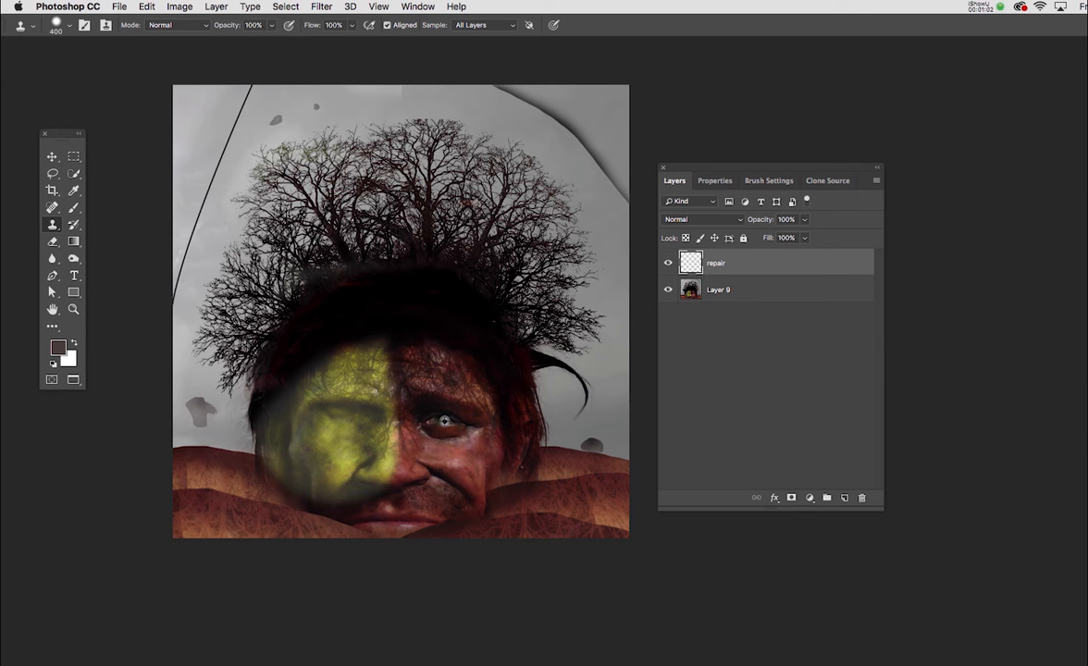
{"action": "mouse_move", "coordinate": [364, 408]}
{"action": "left_mouse_down"}
{"action": "mouse_move", "coordinate": [334, 421]}
{"action": "mouse_move", "coordinate": [344, 424]}
{"action": "left_mouse_up"}
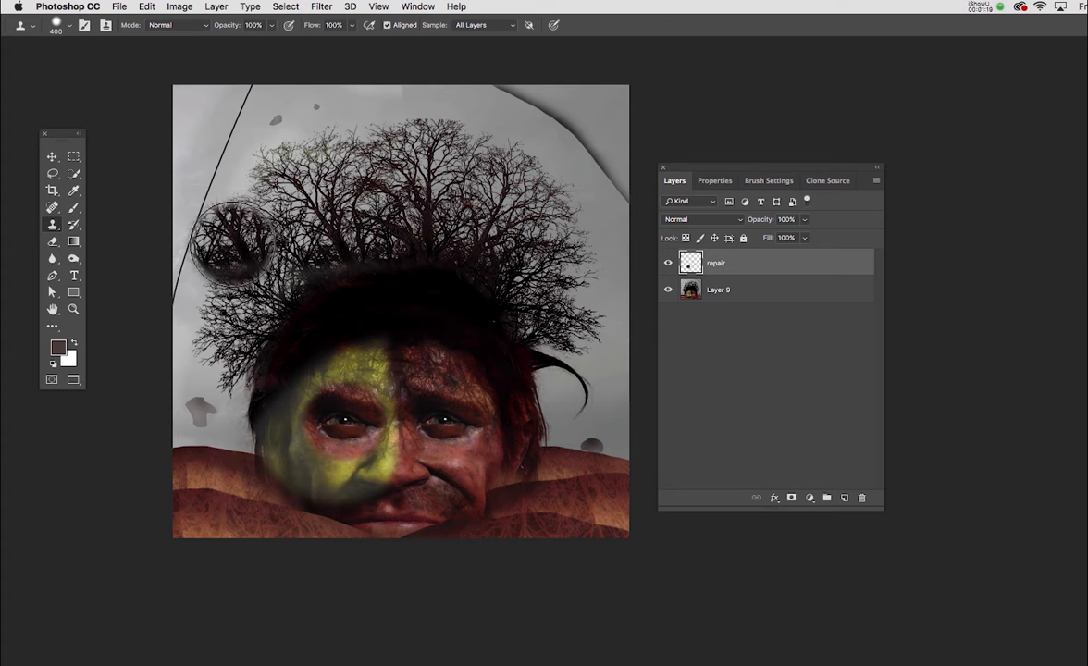
{"action": "key", "text": "super+z"}
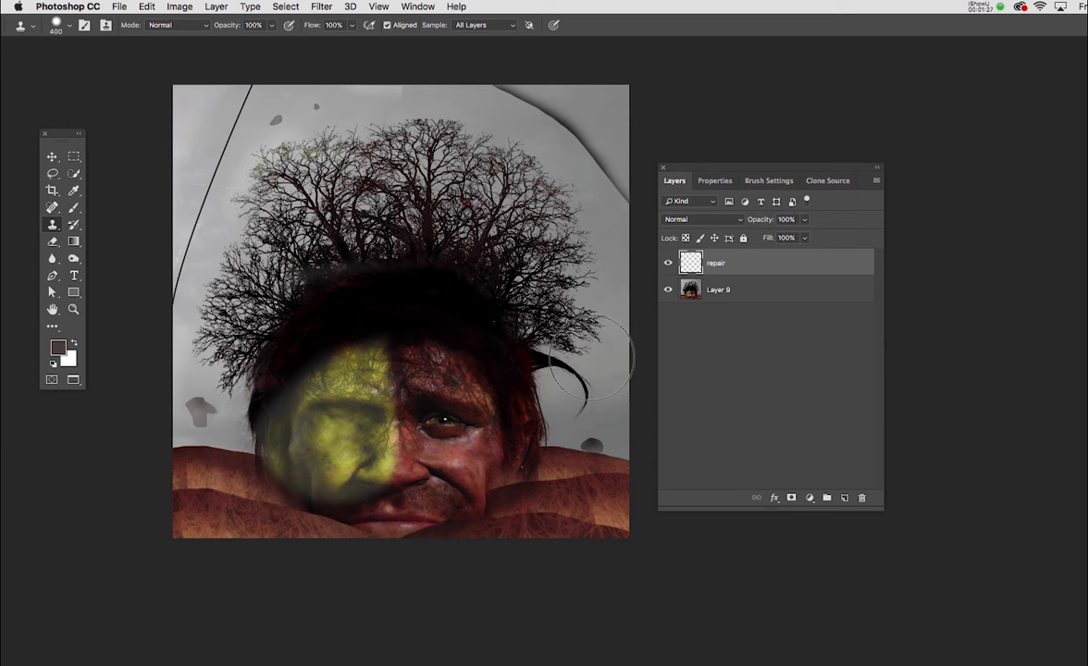
Move the floating tool palette beside the image and select the Healing Brush Tool
{"action": "key", "text": "j"}
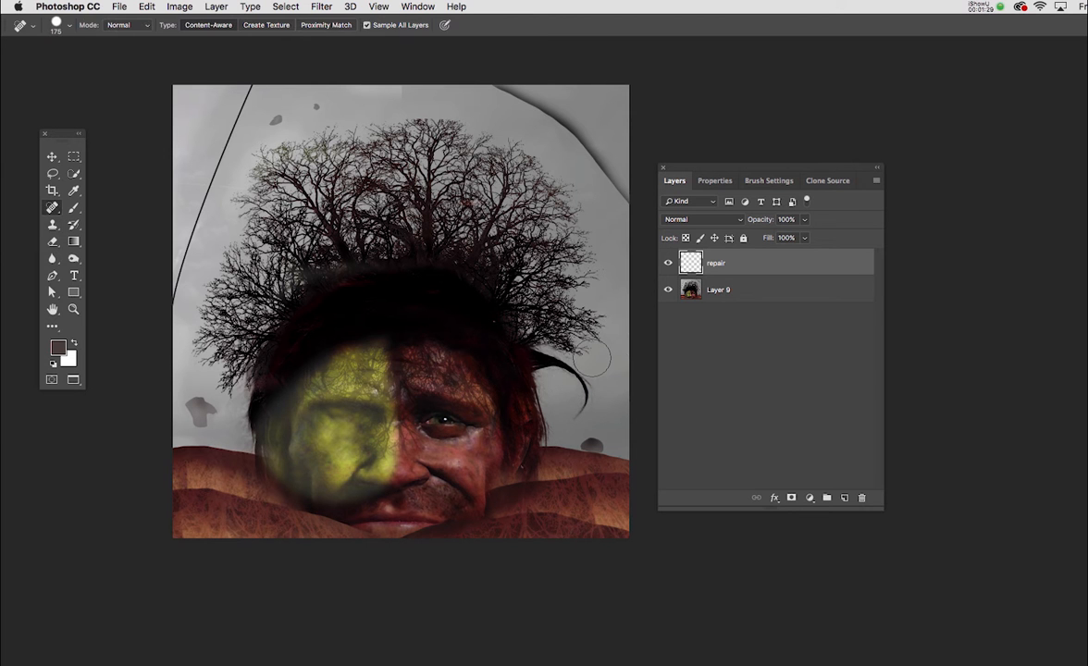
{"action": "left_click_drag", "start_coordinate": [63, 130], "coordinate": [163, 134]}
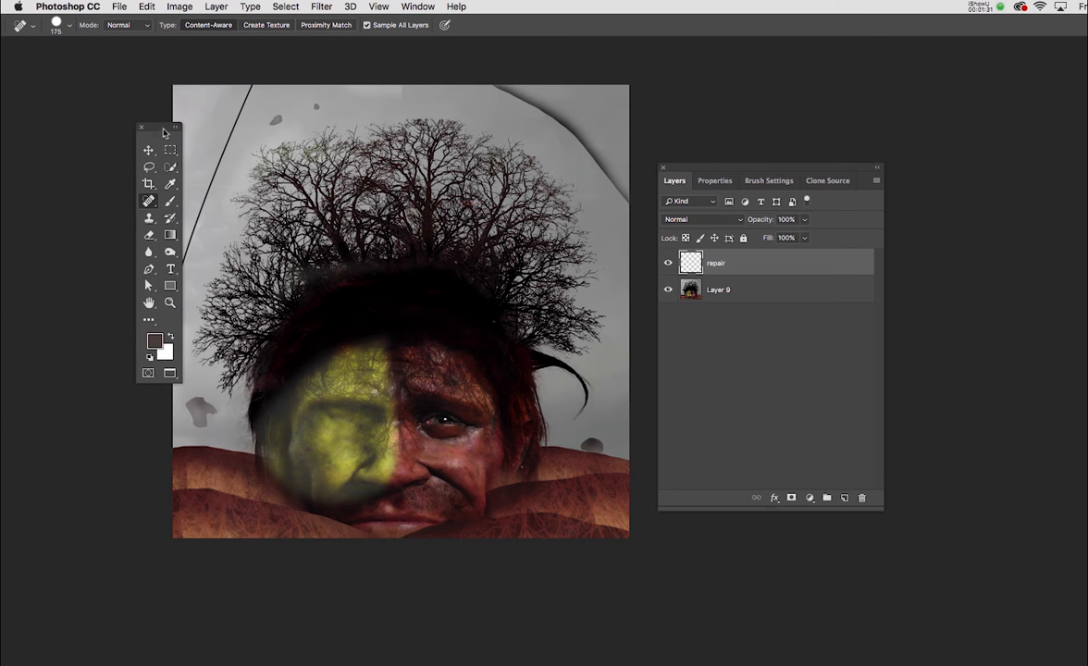
{"action": "left_click", "coordinate": [150, 203]}
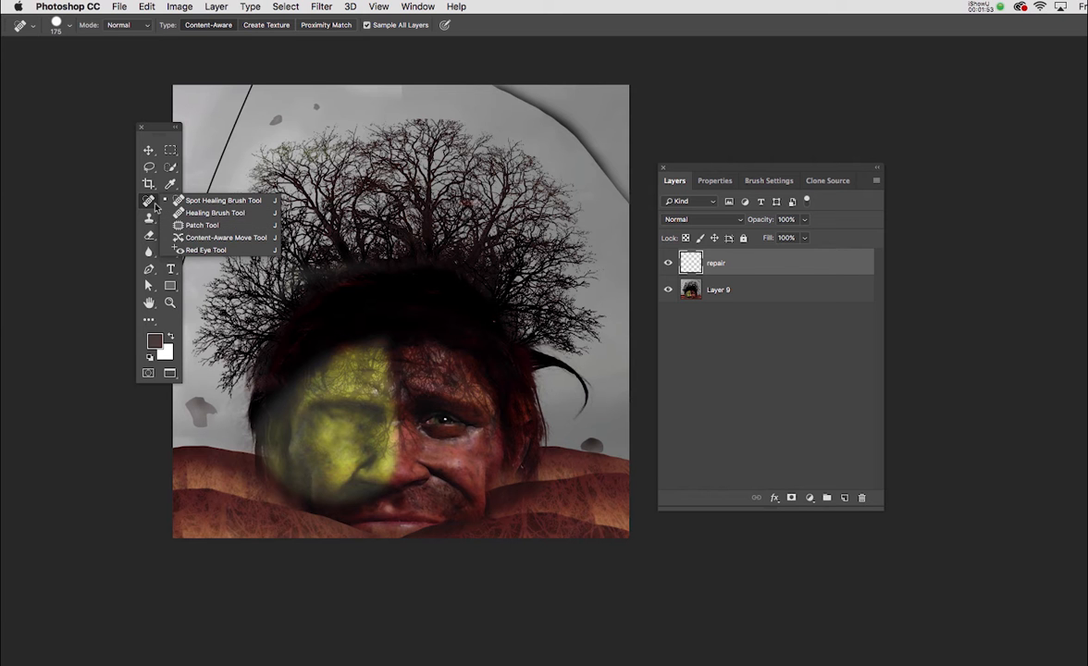
{"action": "left_click", "coordinate": [150, 201]}
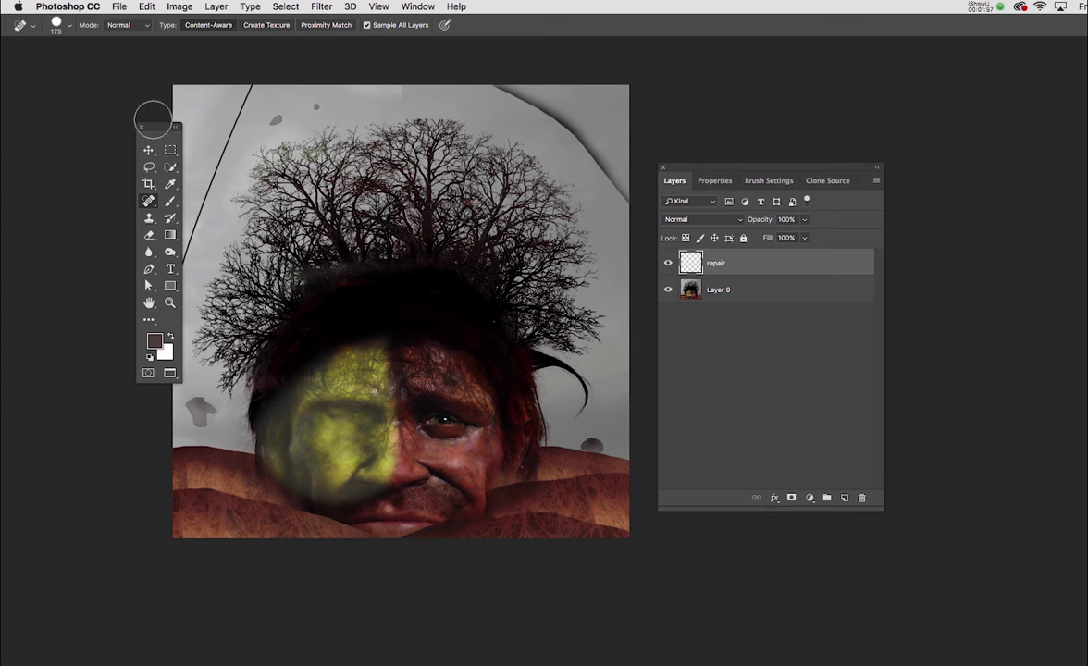
{"action": "left_click_drag", "start_coordinate": [163, 132], "coordinate": [154, 113]}
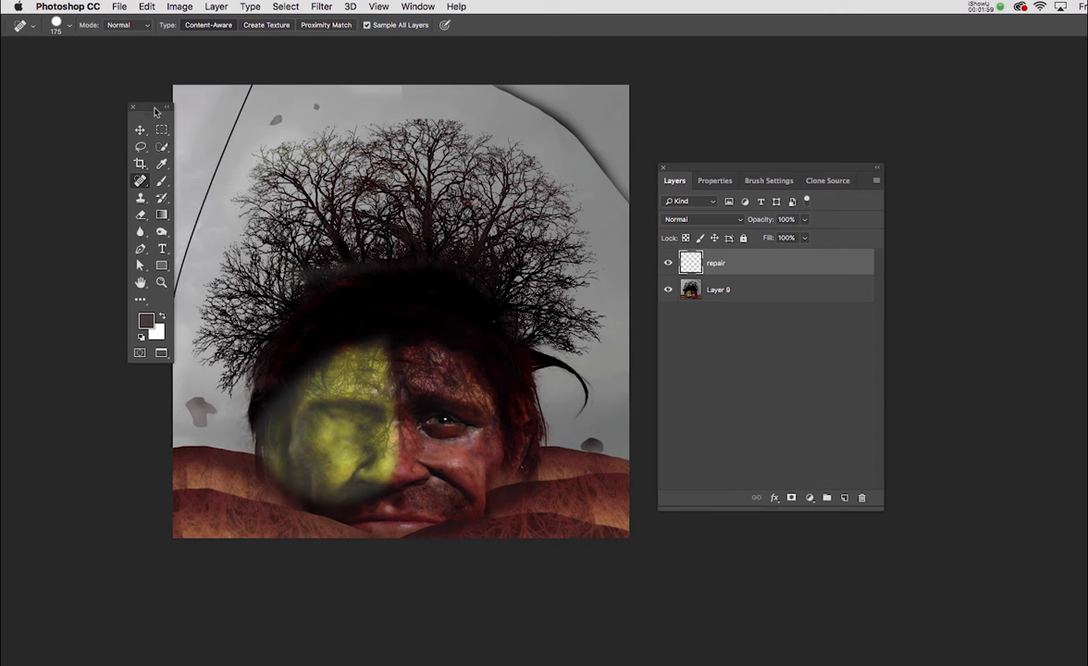
{"action": "left_click", "coordinate": [138, 180]}
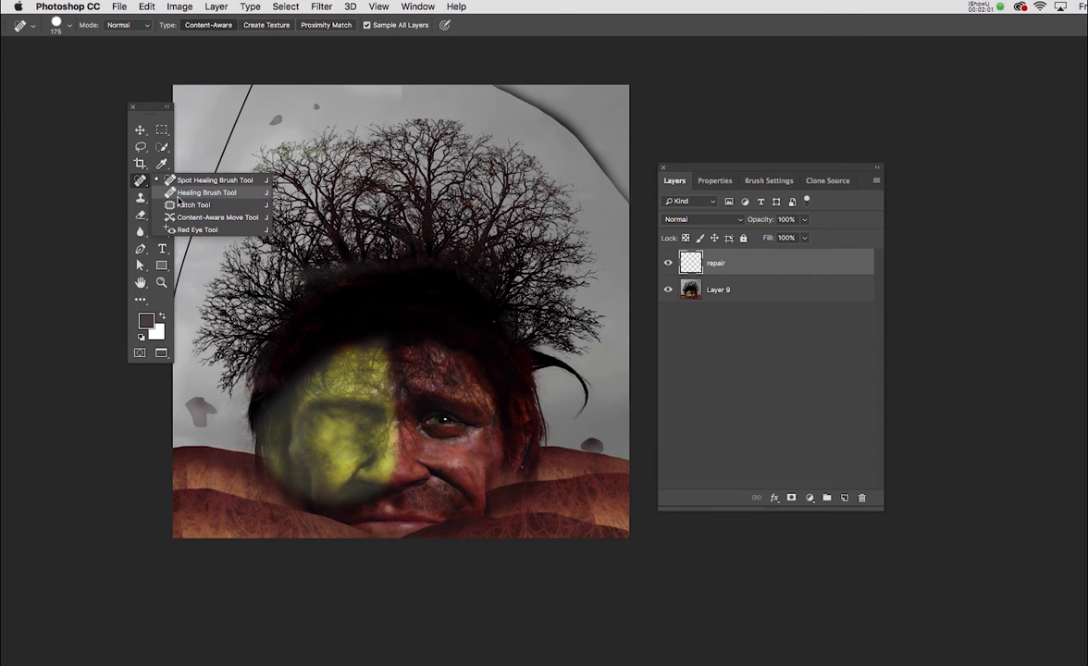
{"action": "left_click", "coordinate": [183, 193]}
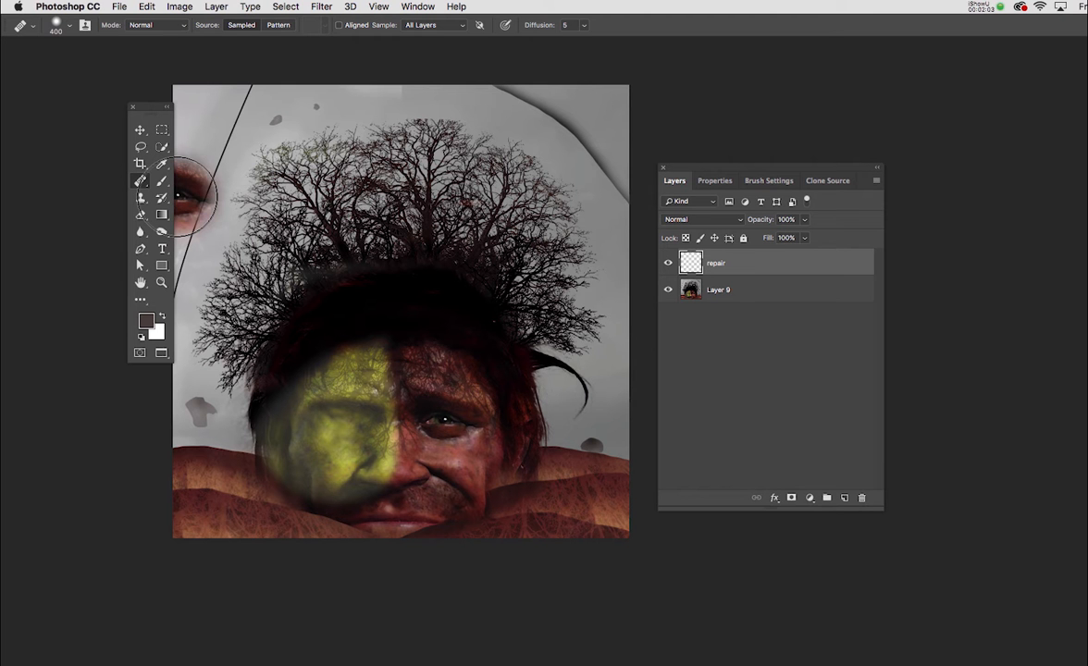
{"action": "key", "text": "bracketleft"}
{"action": "key", "text": "bracketleft"}
{"action": "key", "text": "bracketleft"}
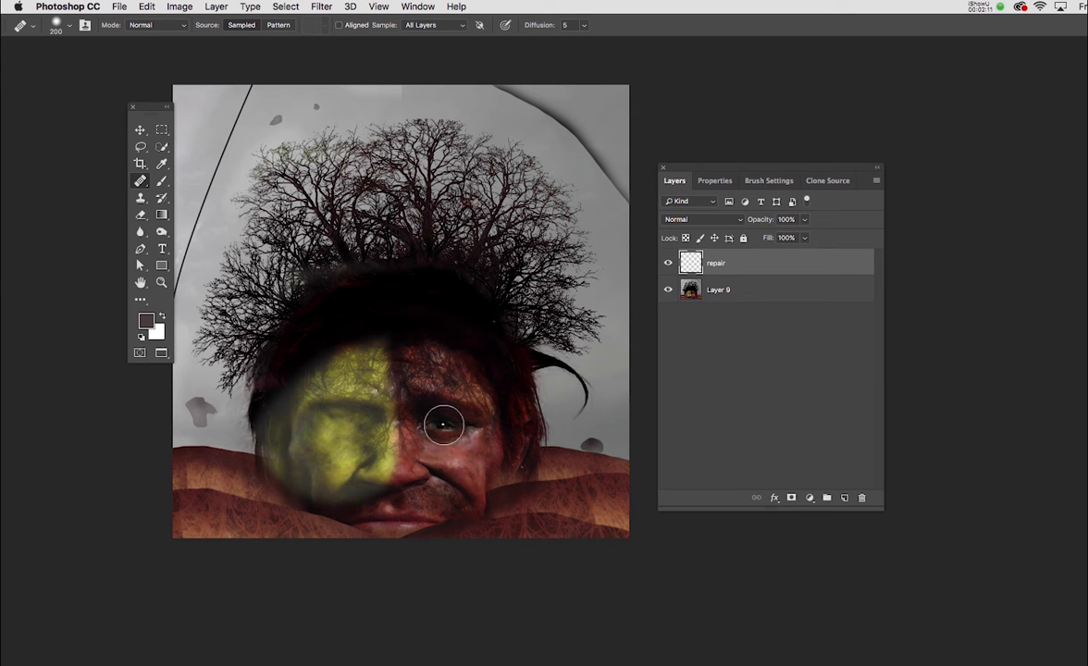
{"action": "key", "text": "bracketright"}
{"action": "key", "text": "bracketright"}
{"action": "key", "text": "bracketright"}
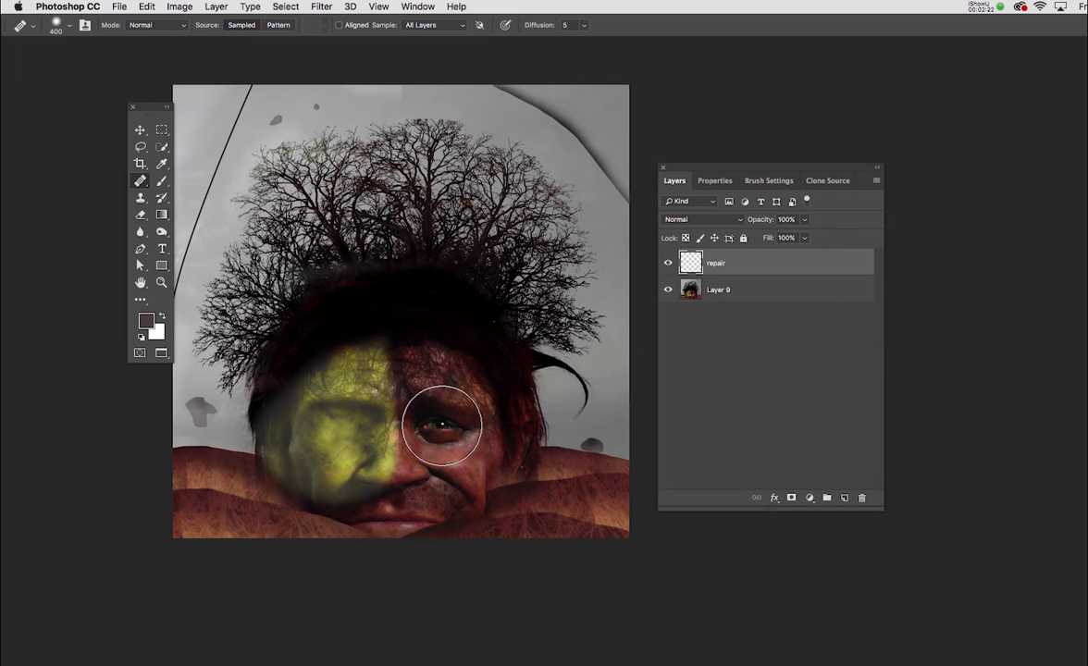
Show the Clone Source settings and place them beside the image
{"action": "left_click", "coordinate": [417, 6]}
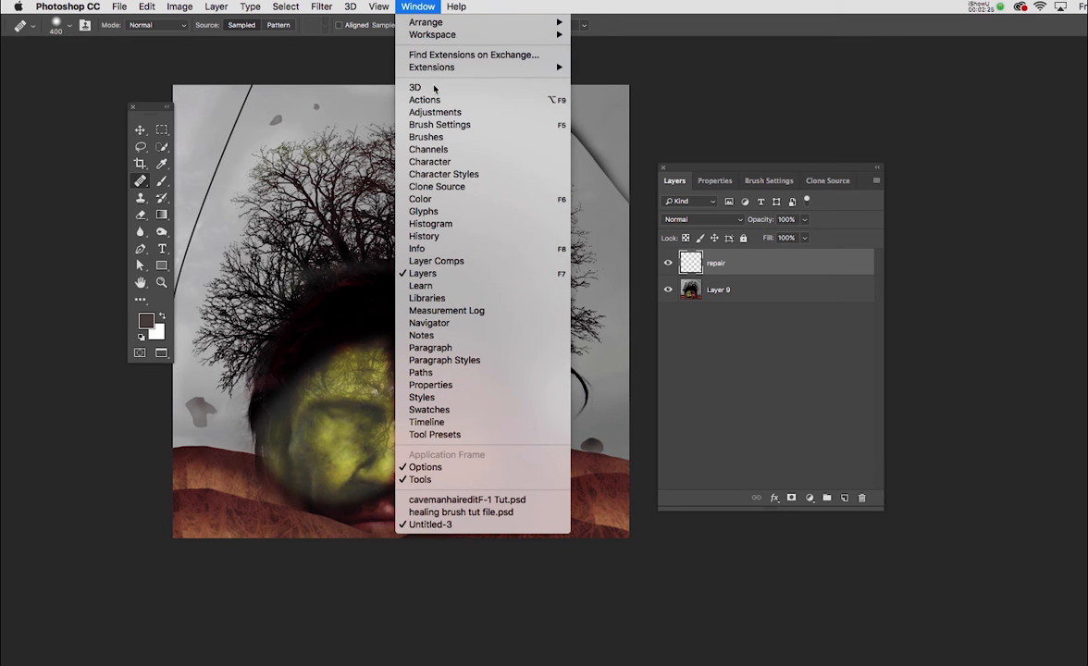
{"action": "left_click", "coordinate": [442, 186]}
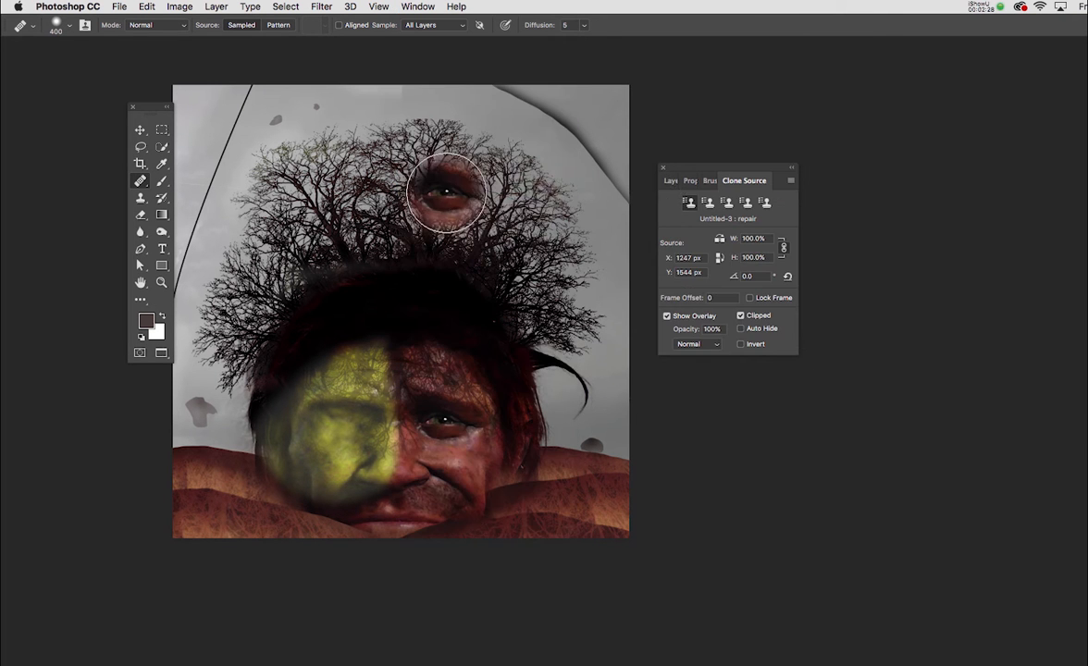
{"action": "left_click_drag", "start_coordinate": [678, 167], "coordinate": [659, 180]}
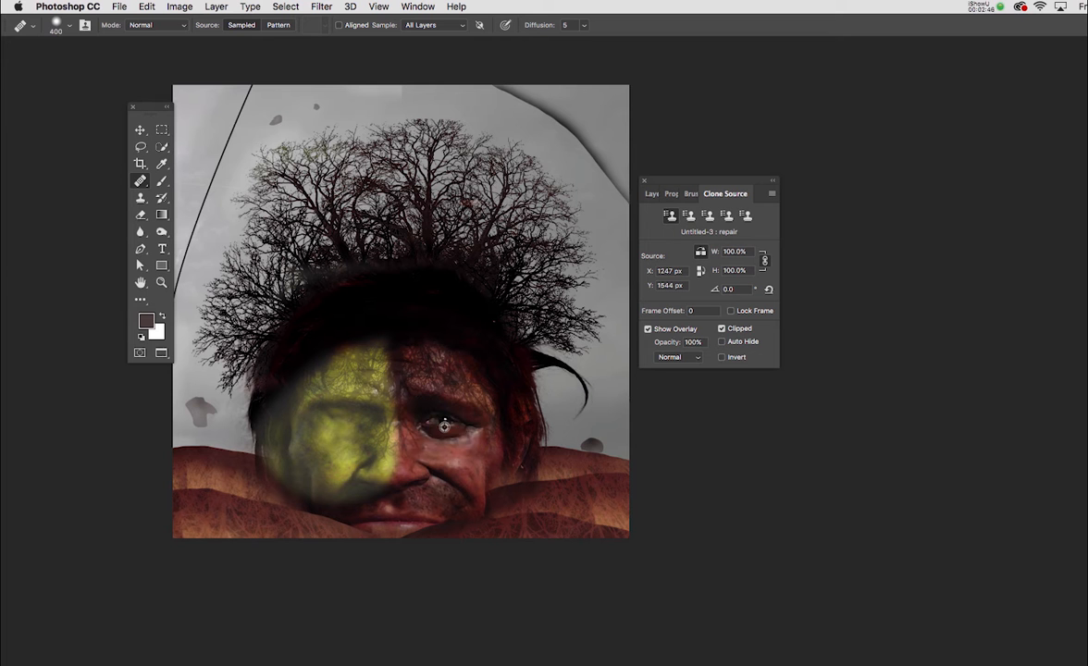
Sample the eye on the red half of the face and heal it onto the yellow half with the Healing Brush at size 400
{"action": "left_click", "coordinate": [446, 420], "text": "alt"}
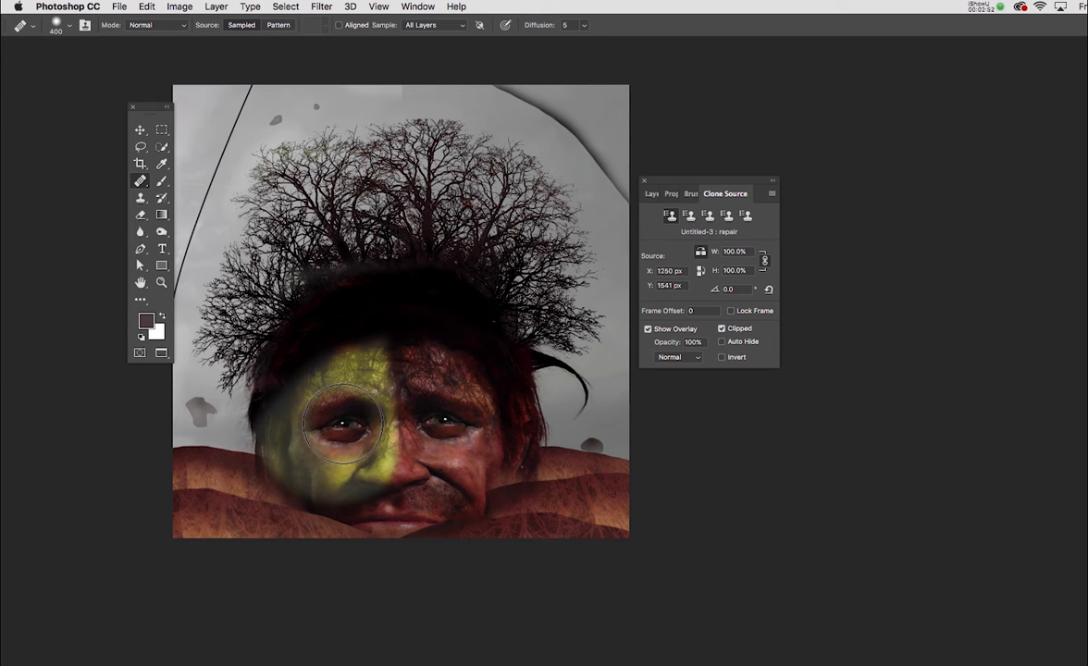
{"action": "left_click", "coordinate": [342, 423]}
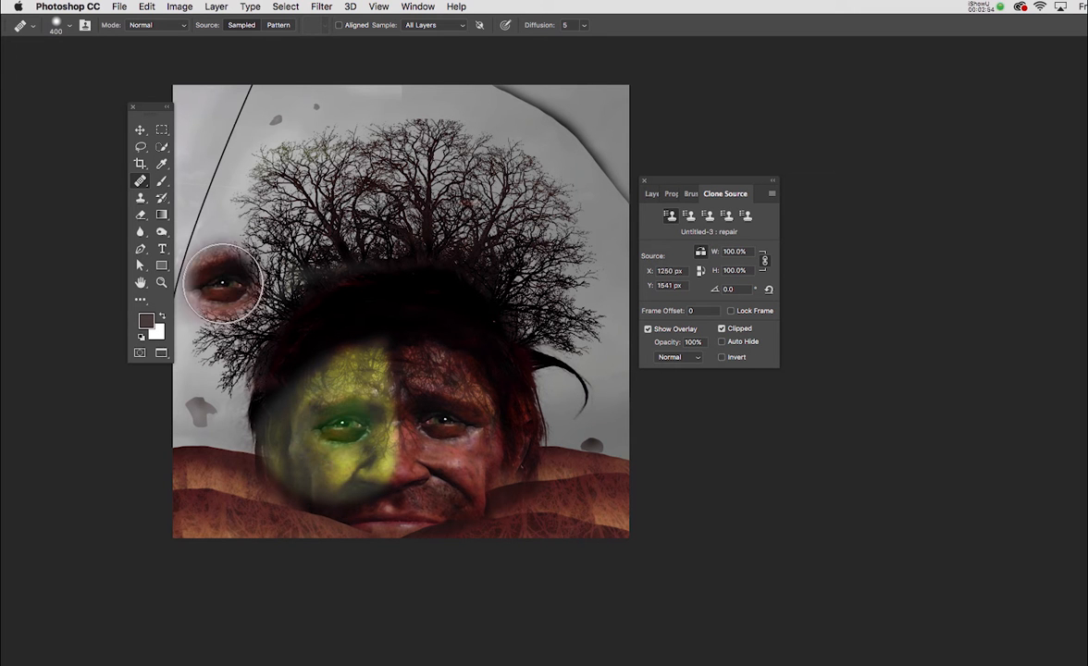
{"action": "key", "text": "v"}
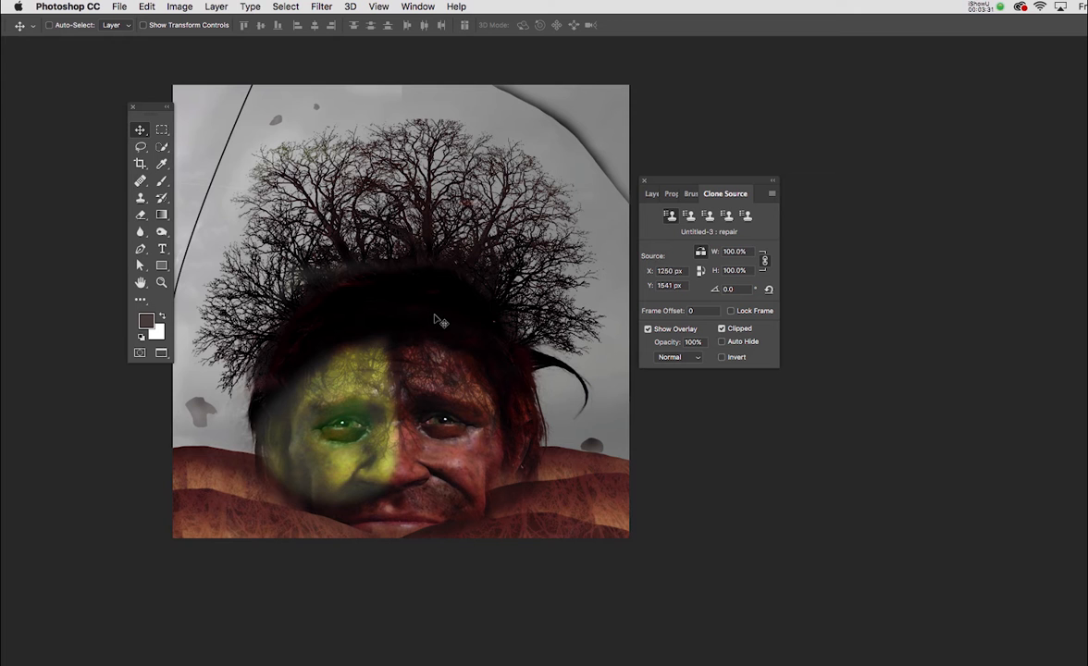
Select the Spot Healing Brush Tool for close-up retouching of the image
{"action": "key", "text": "super+plus"}
{"action": "key", "text": "super+plus"}
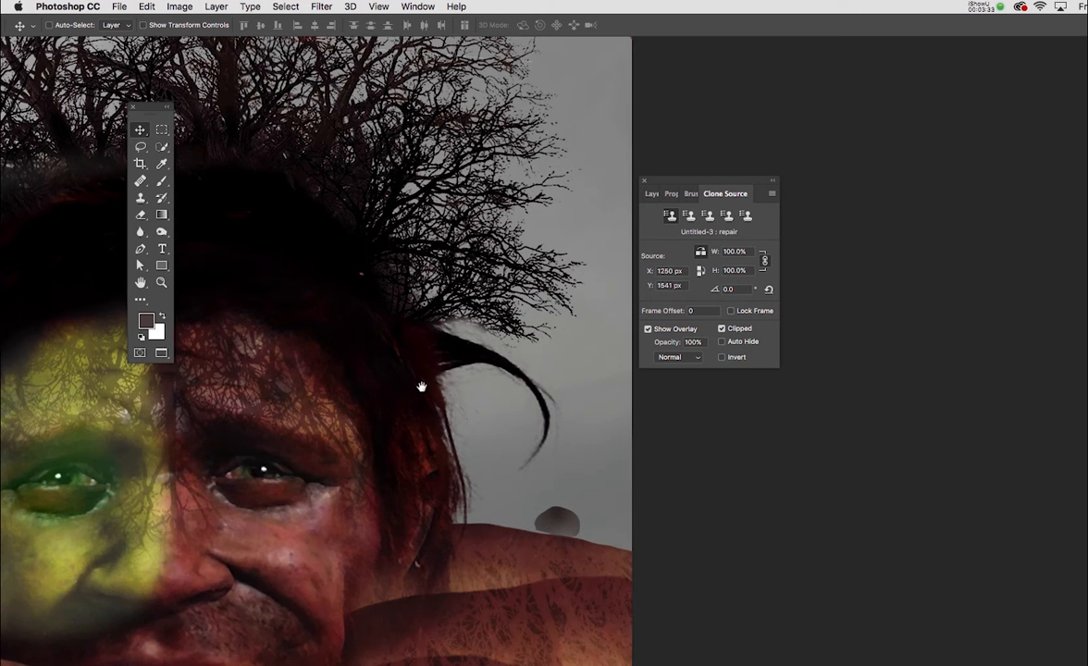
{"action": "left_click_drag", "start_coordinate": [421, 387], "coordinate": [384, 325]}
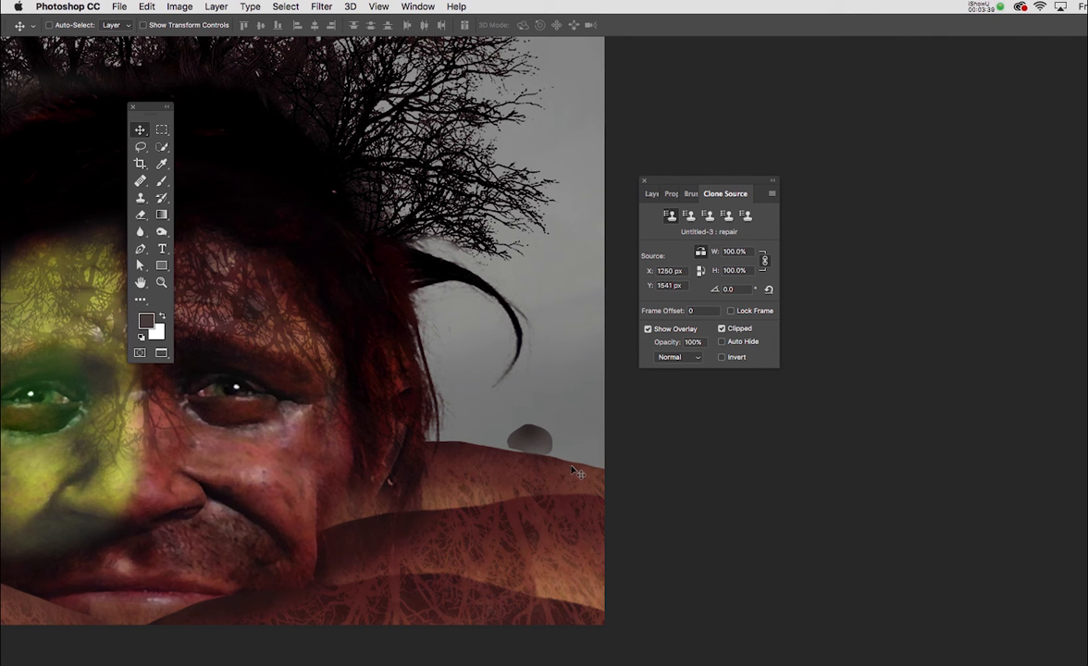
{"action": "key", "text": "j"}
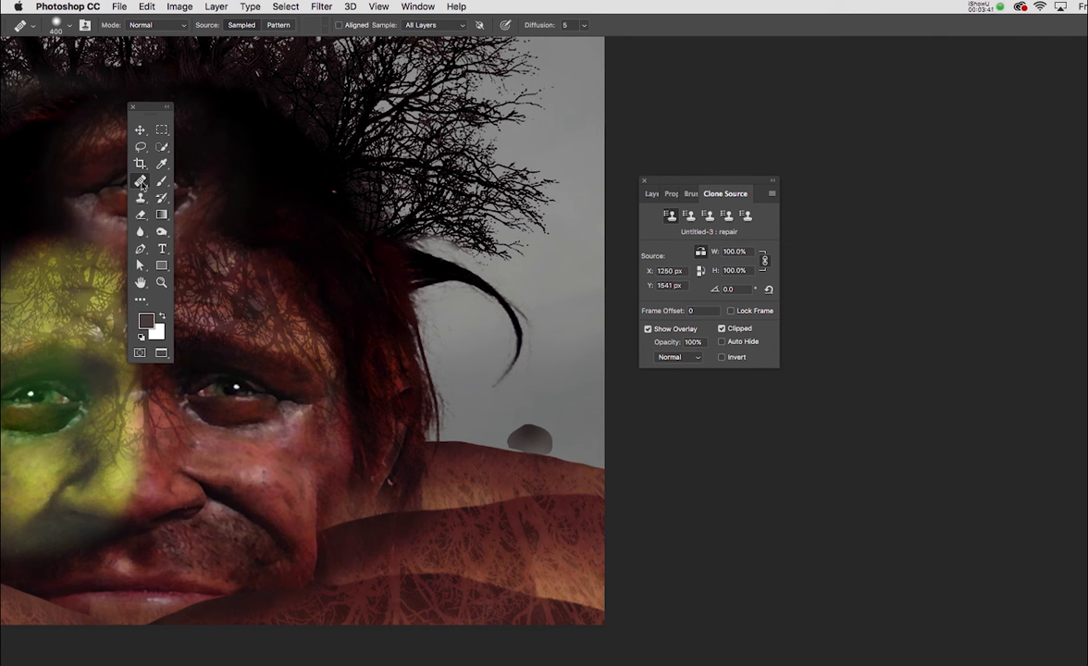
{"action": "right_click", "coordinate": [141, 183]}
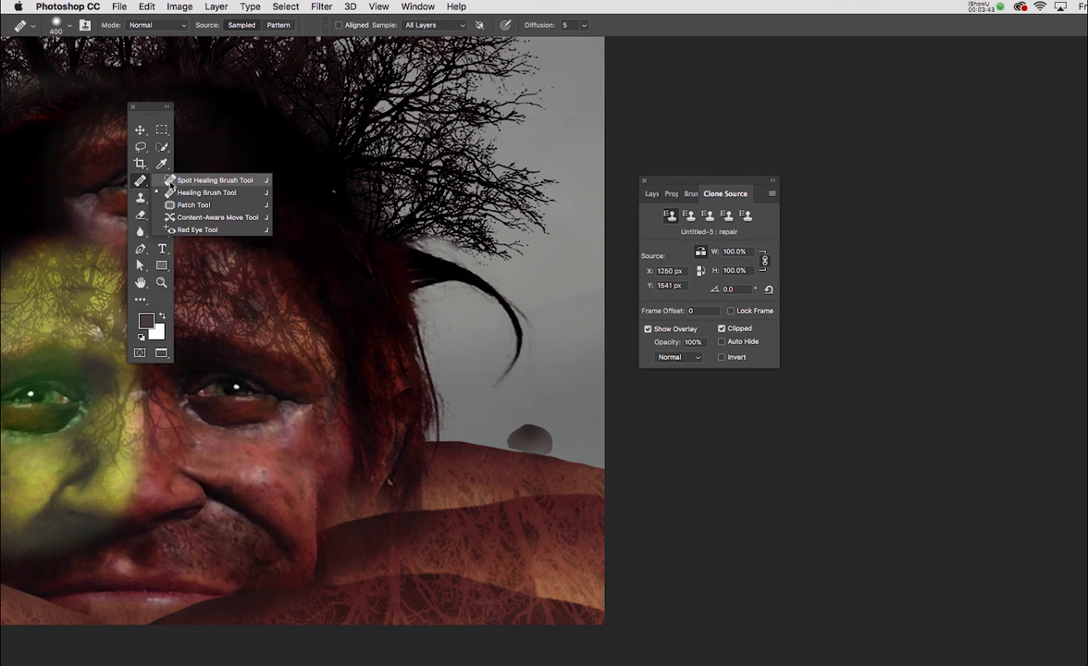
{"action": "left_click", "coordinate": [208, 180]}
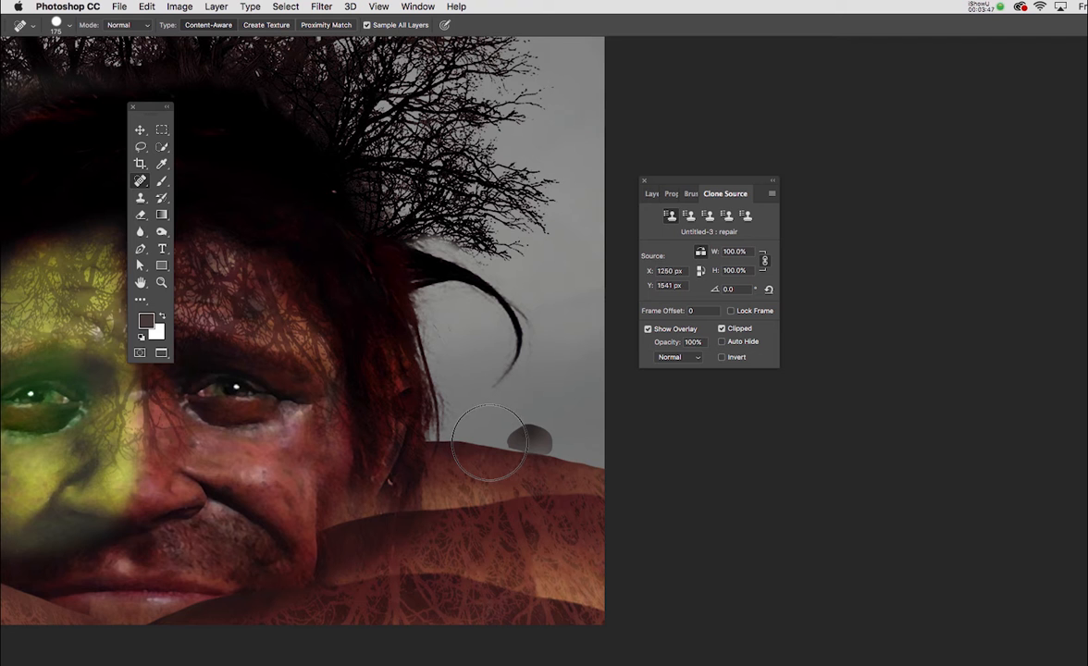
Remove the grey patch in the sky beside the yellow half of the face with the Spot Healing Brush at size 250
{"action": "key", "text": "space"}
{"action": "left_click_drag", "start_coordinate": [503, 435], "coordinate": [689, 465]}
{"action": "left_click_drag", "start_coordinate": [339, 371], "coordinate": [376, 355]}
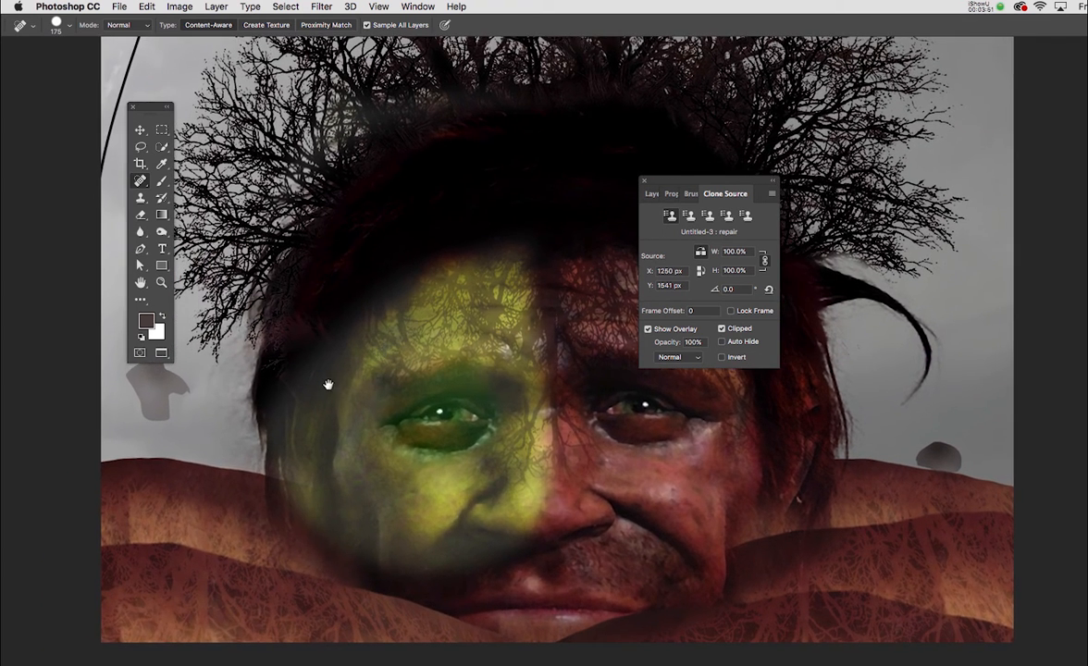
{"action": "left_click_drag", "start_coordinate": [327, 381], "coordinate": [404, 398]}
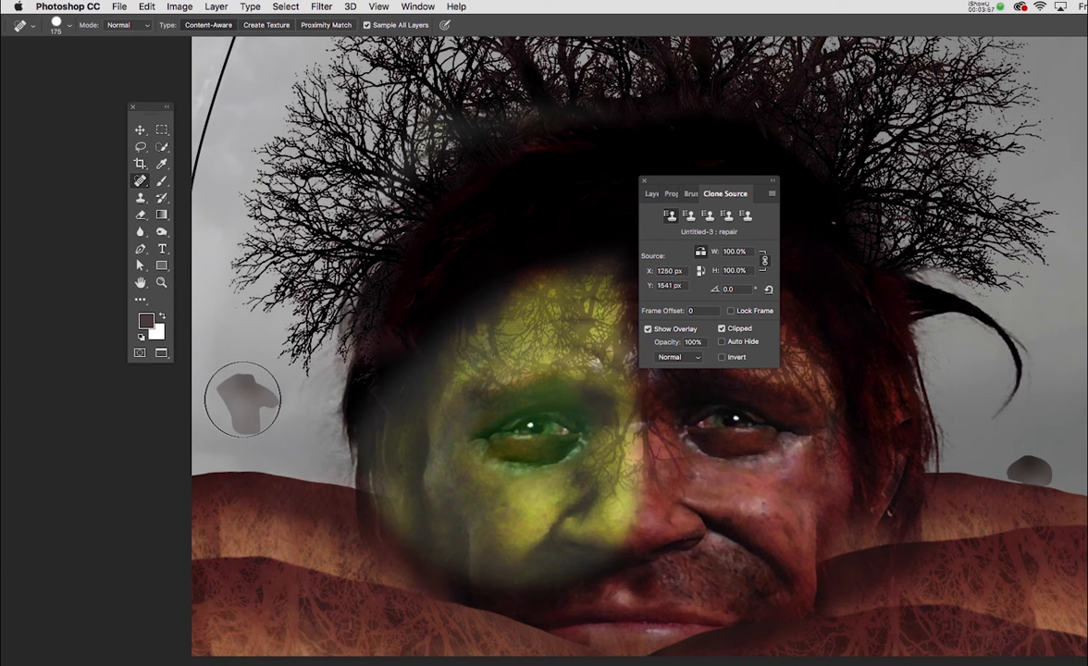
{"action": "key", "text": "bracketright"}
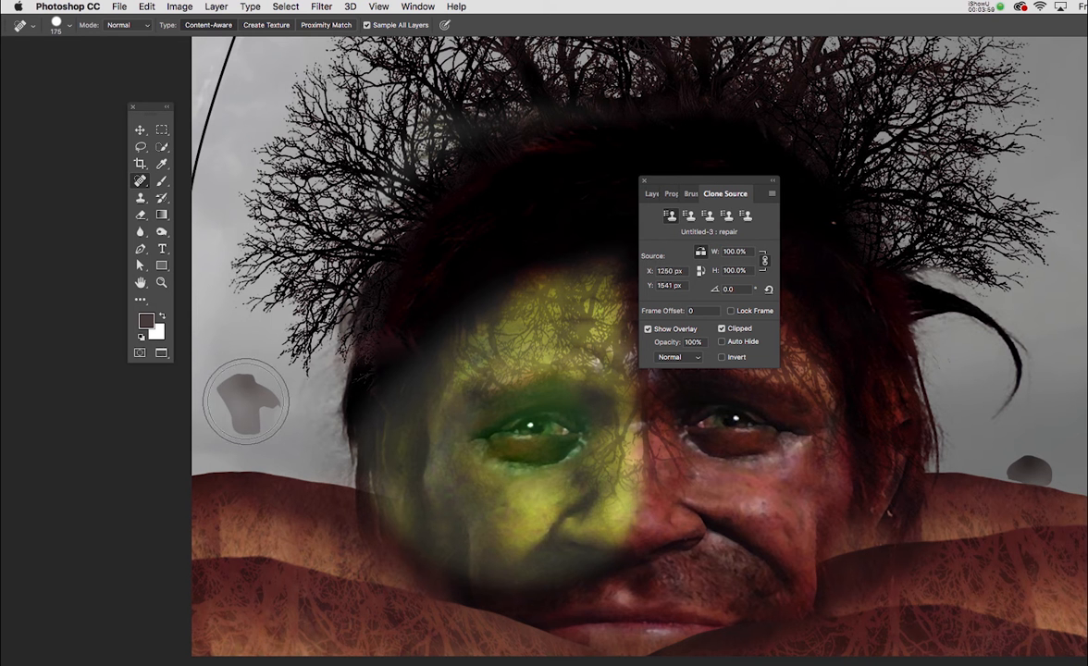
{"action": "key", "text": "bracketright"}
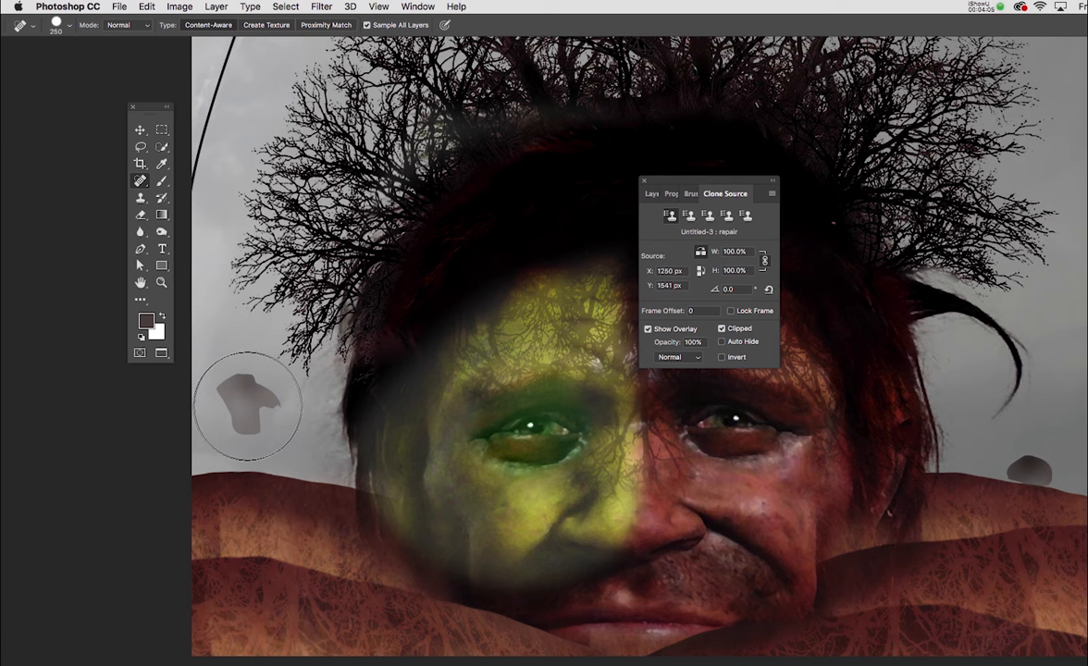
{"action": "left_click", "coordinate": [248, 404]}
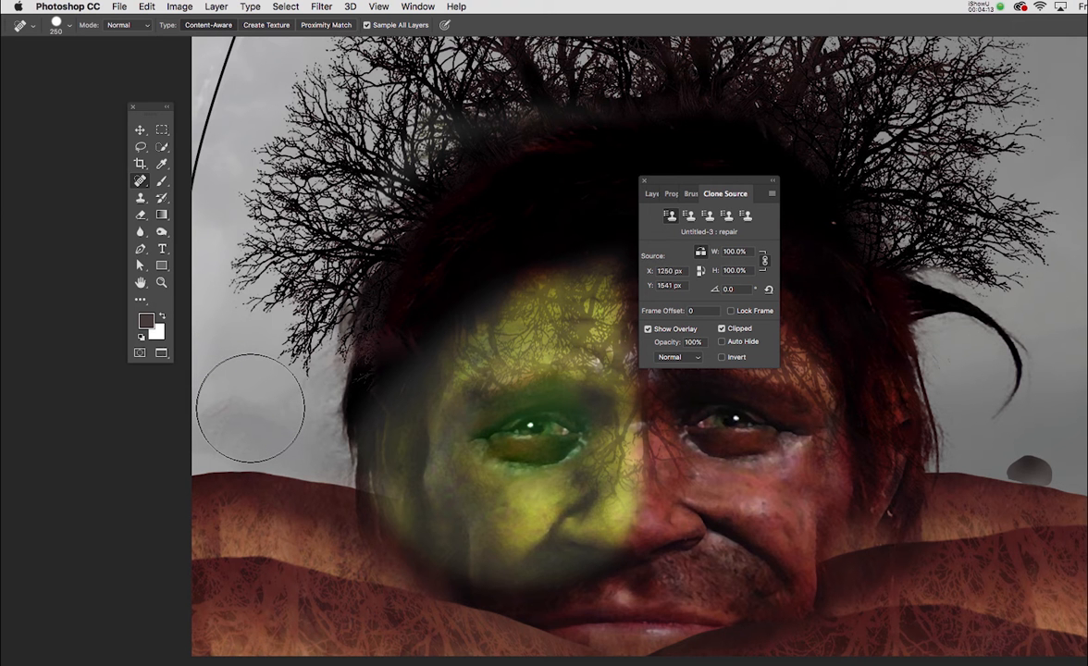
Move the Clone Source settings clear of the image so the hair strand and sky are uncovered
{"action": "key", "text": "space"}
{"action": "left_click_drag", "start_coordinate": [775, 374], "coordinate": [537, 352]}
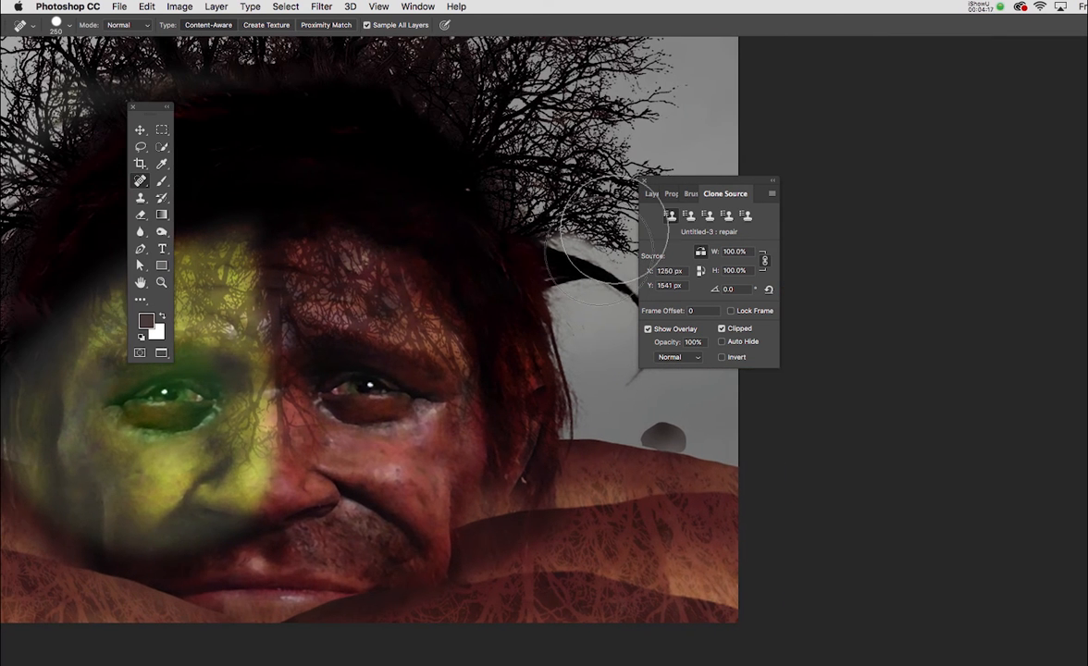
{"action": "left_click_drag", "start_coordinate": [670, 192], "coordinate": [845, 200]}
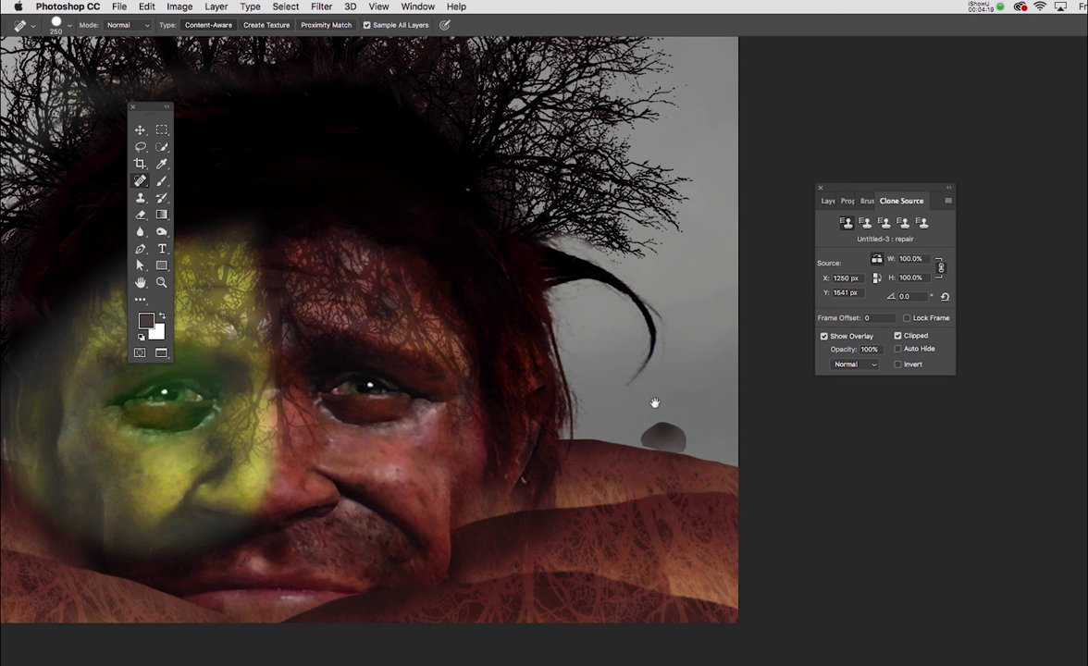
Try to remove the dark patch on the hill ridge beside the red half with the Spot Healing Brush at size 150
{"action": "key", "text": "space"}
{"action": "left_click_drag", "start_coordinate": [646, 388], "coordinate": [637, 364]}
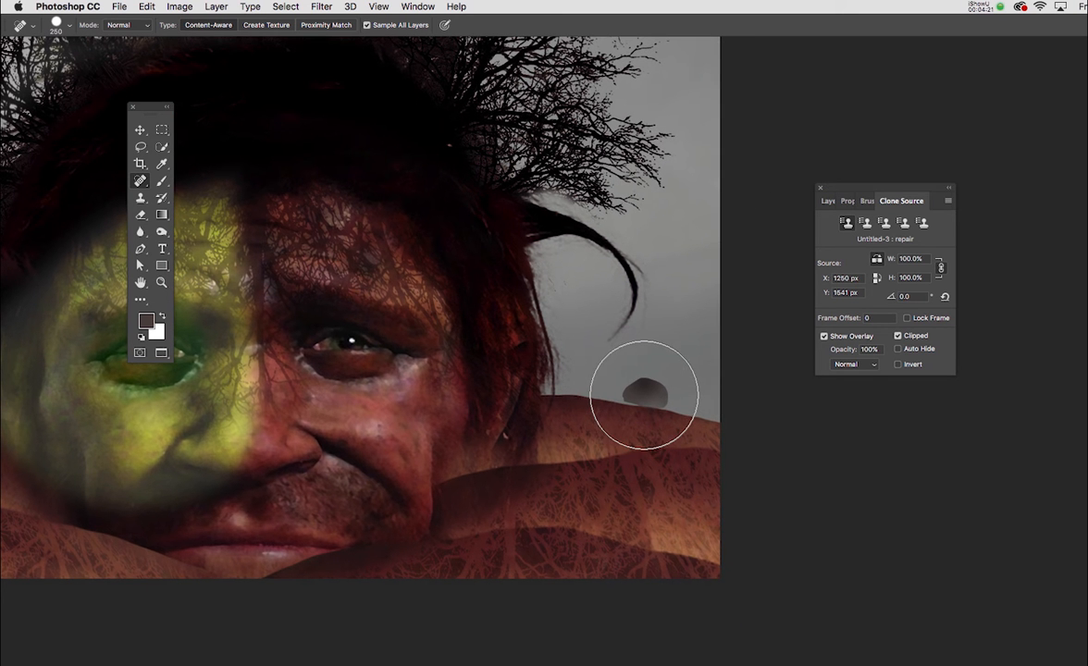
{"action": "key", "text": "bracketleft"}
{"action": "key", "text": "bracketleft"}
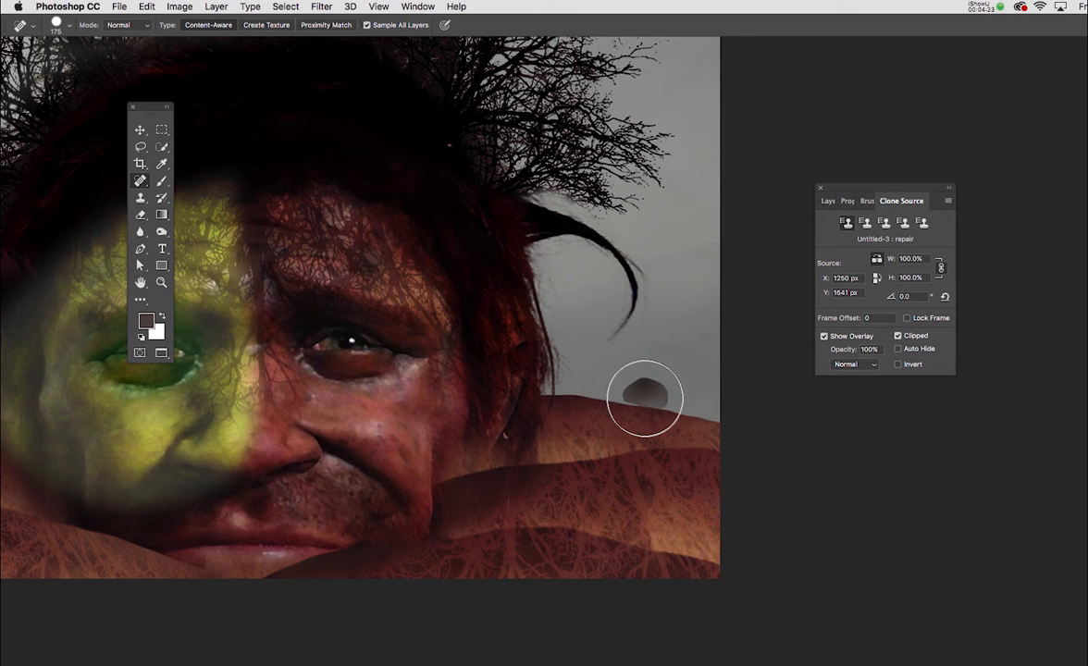
{"action": "key", "text": "bracketleft"}
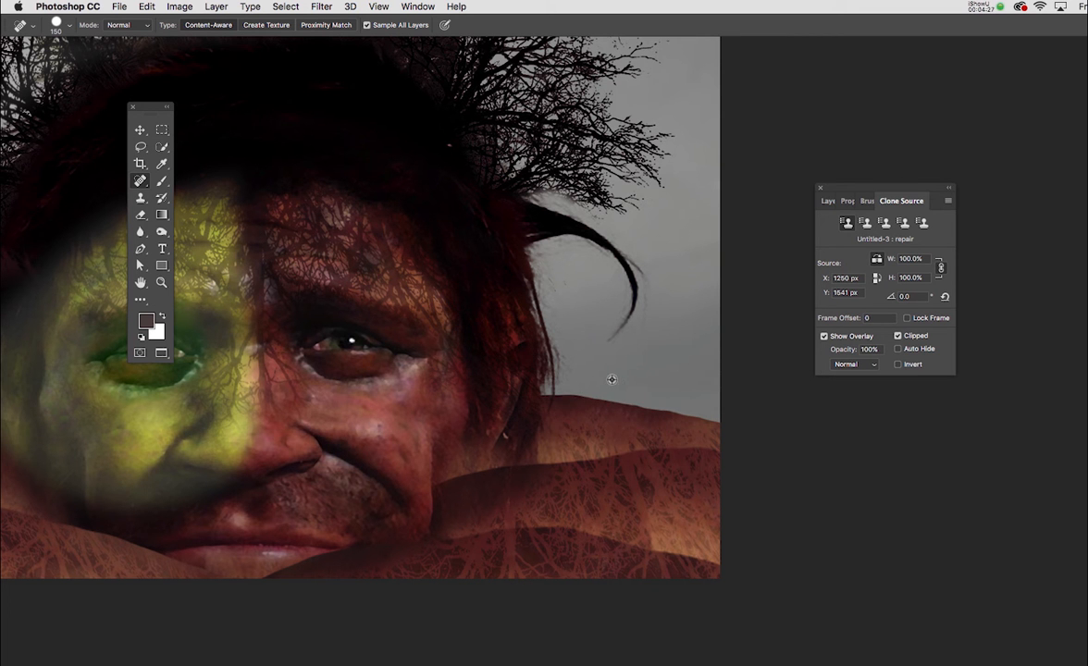
{"action": "right_click", "coordinate": [612, 379]}
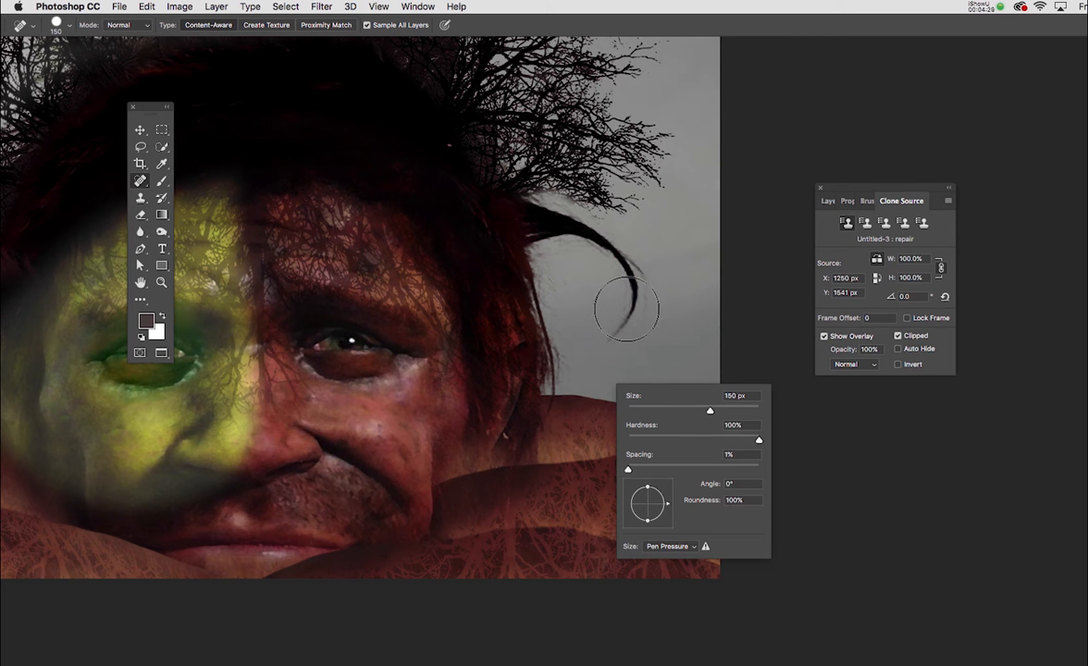
Check the healed ridge at closer range and undo the spot healing of the dark patch
{"action": "key", "text": "v"}
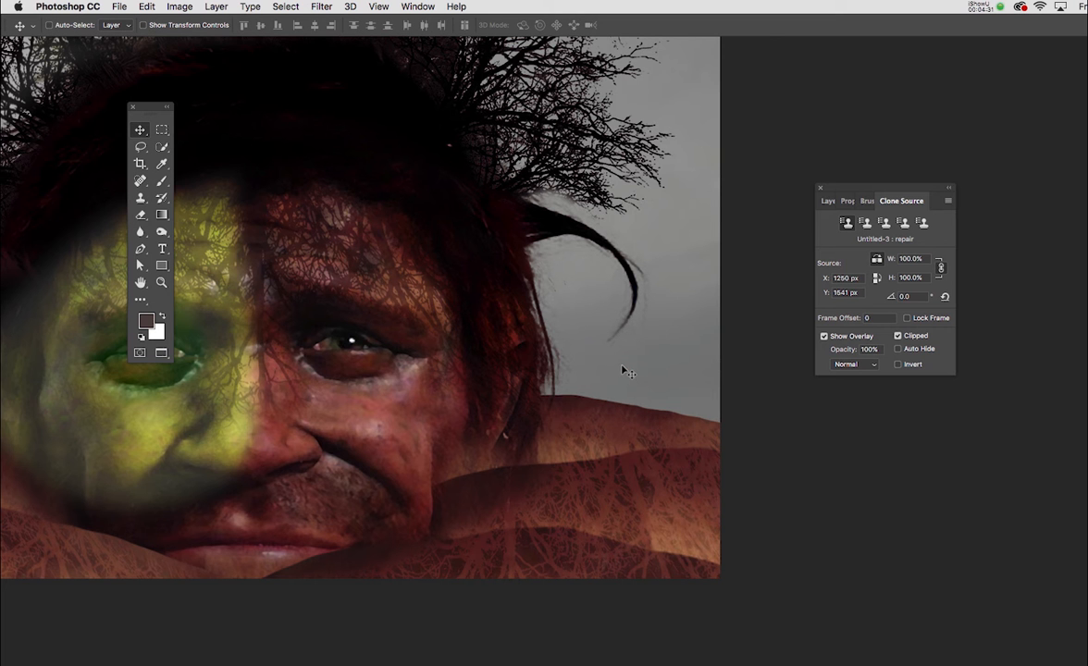
{"action": "scroll", "coordinate": [623, 372], "scroll_direction": "up", "scroll_amount": 3}
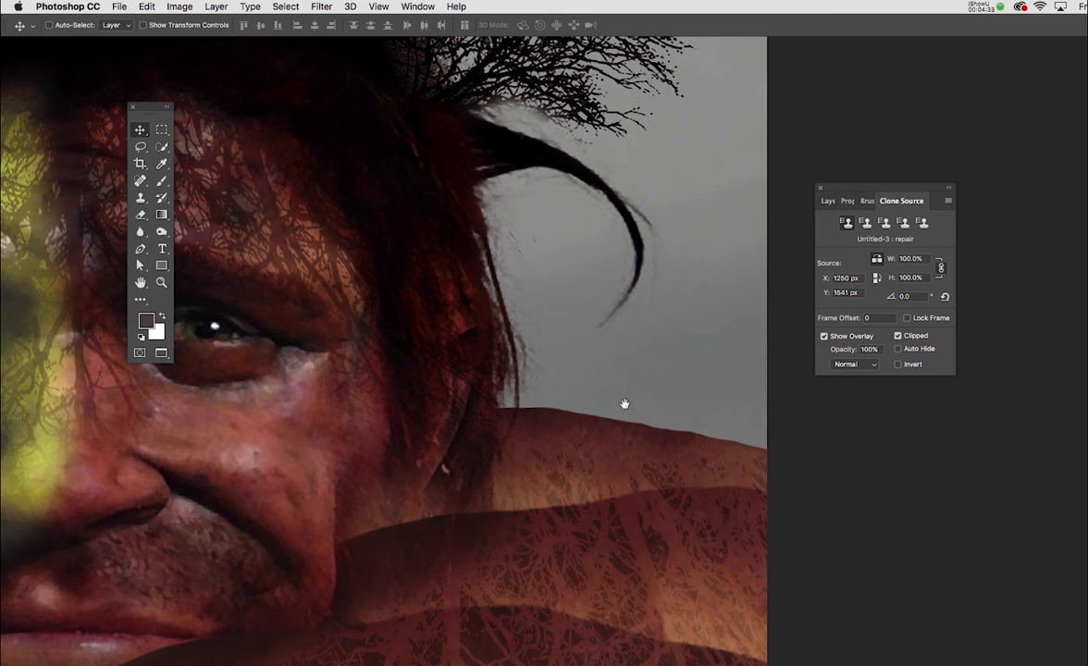
{"action": "left_click_drag", "start_coordinate": [625, 404], "coordinate": [603, 398]}
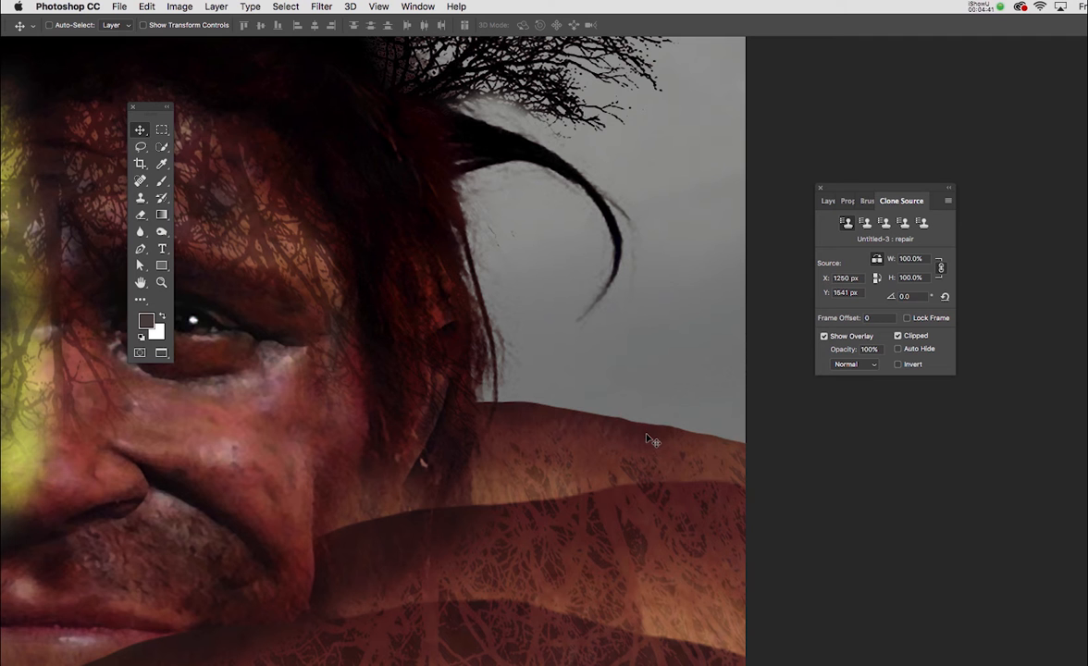
{"action": "key", "text": "super+v"}
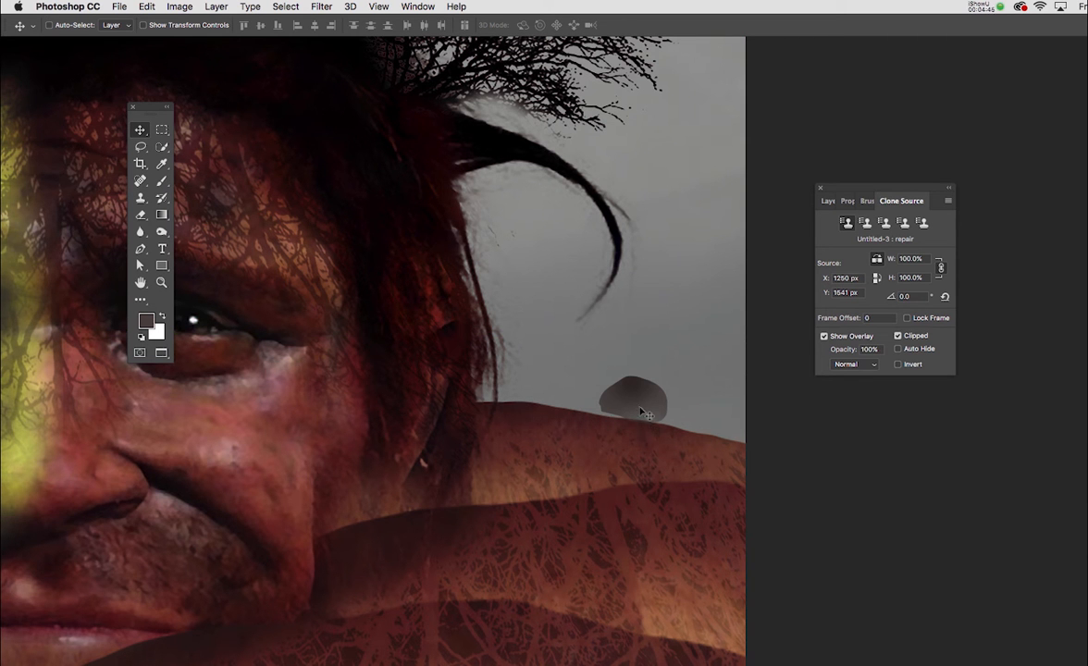
Repeat the size 150 Spot Healing Brush repair on the dark patch and undo it again
{"action": "key", "text": "b"}
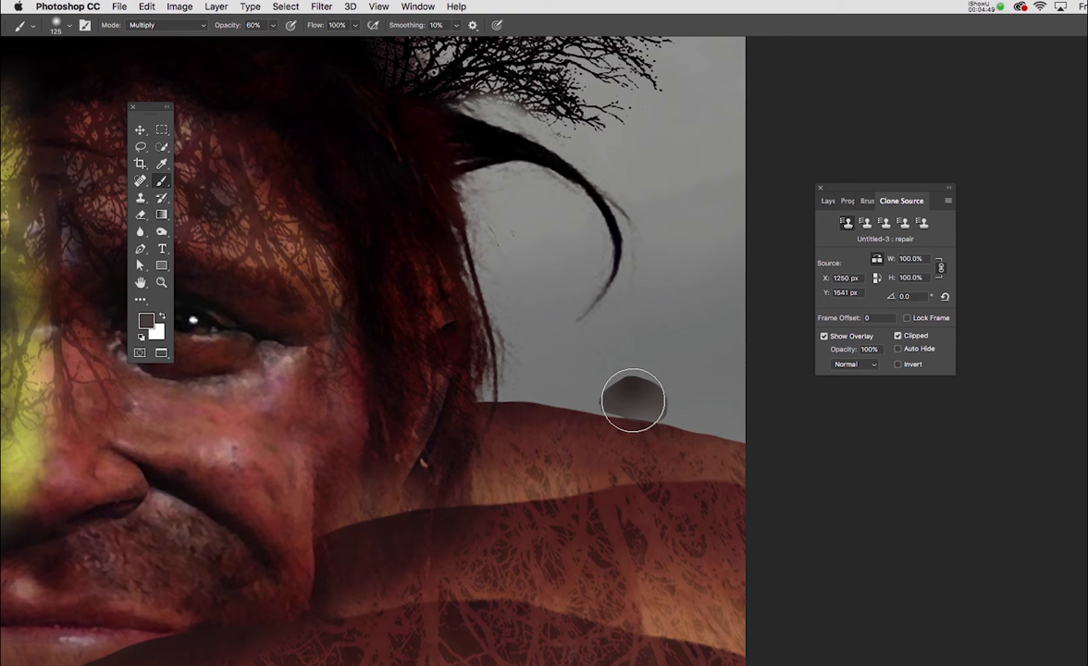
{"action": "key", "text": "j"}
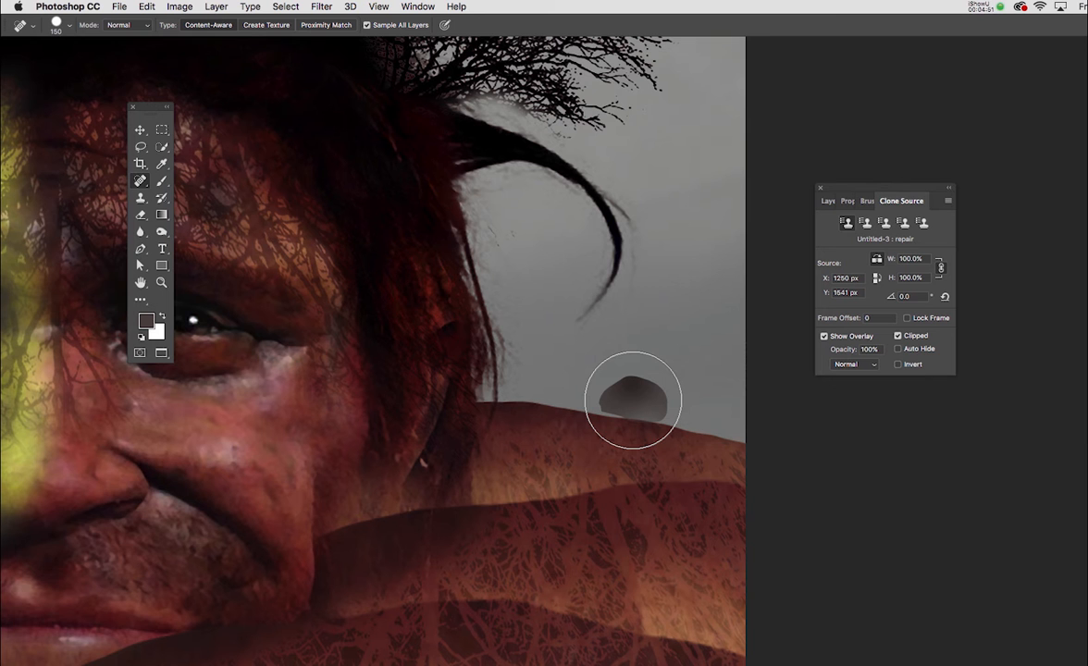
{"action": "left_click_drag", "start_coordinate": [633, 402], "coordinate": [634, 398]}
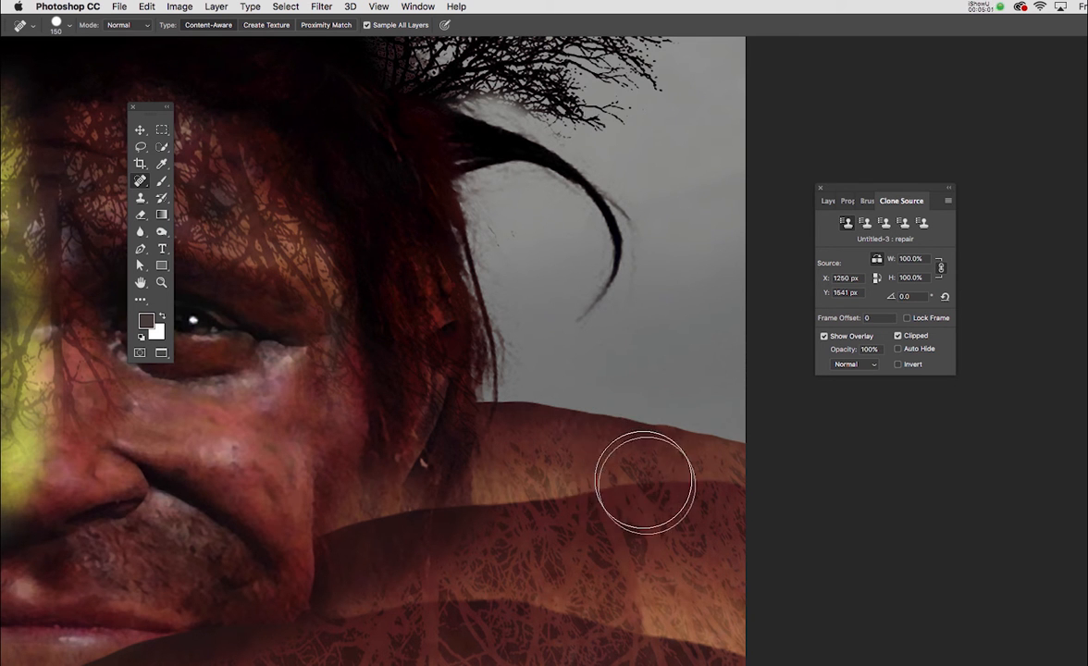
{"action": "key", "text": "super+z"}
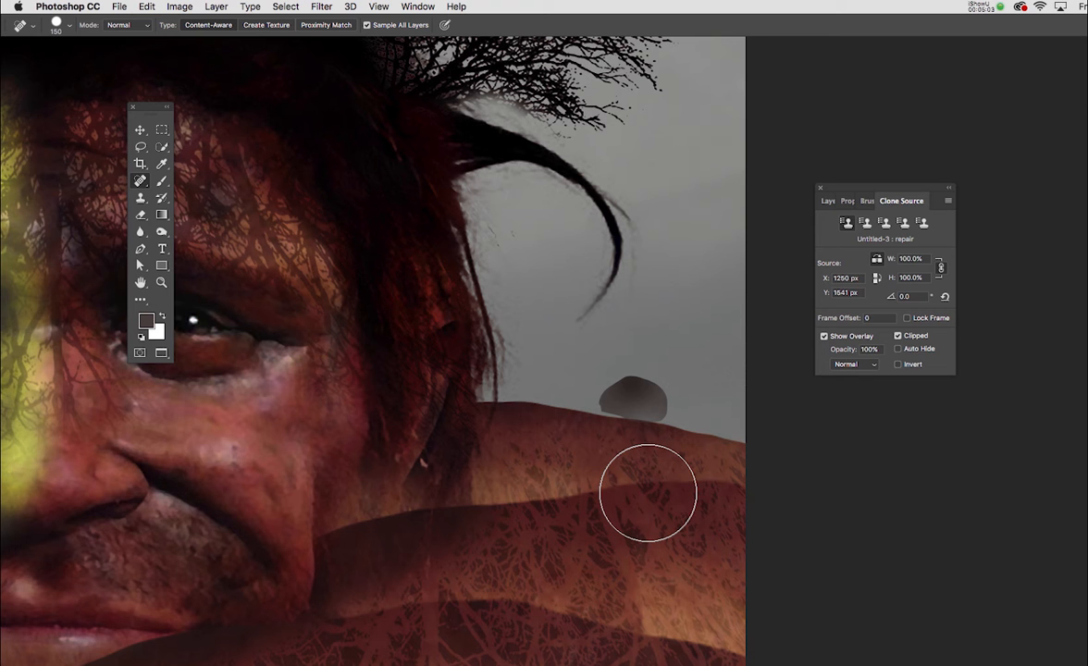
Draw a closed Pen path around the dark patch and adjust its lower points to follow the hill's ridge
{"action": "key", "text": "p"}
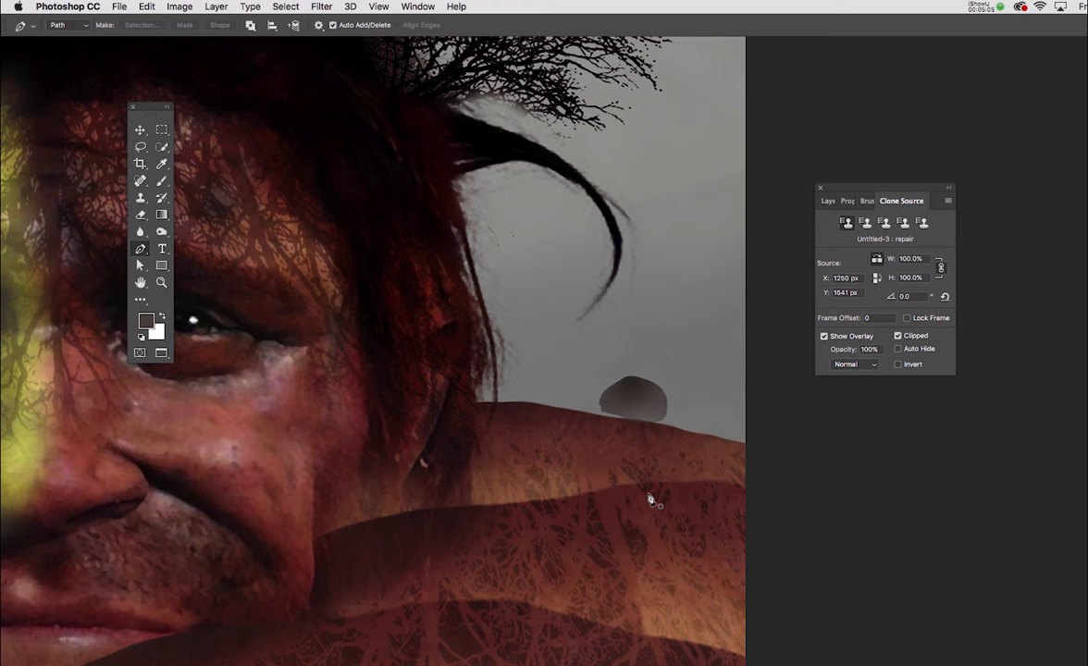
{"action": "left_click", "coordinate": [686, 431]}
{"action": "left_click_drag", "start_coordinate": [570, 368], "coordinate": [587, 352]}
{"action": "key", "text": "super+plus"}
{"action": "key", "text": "a"}
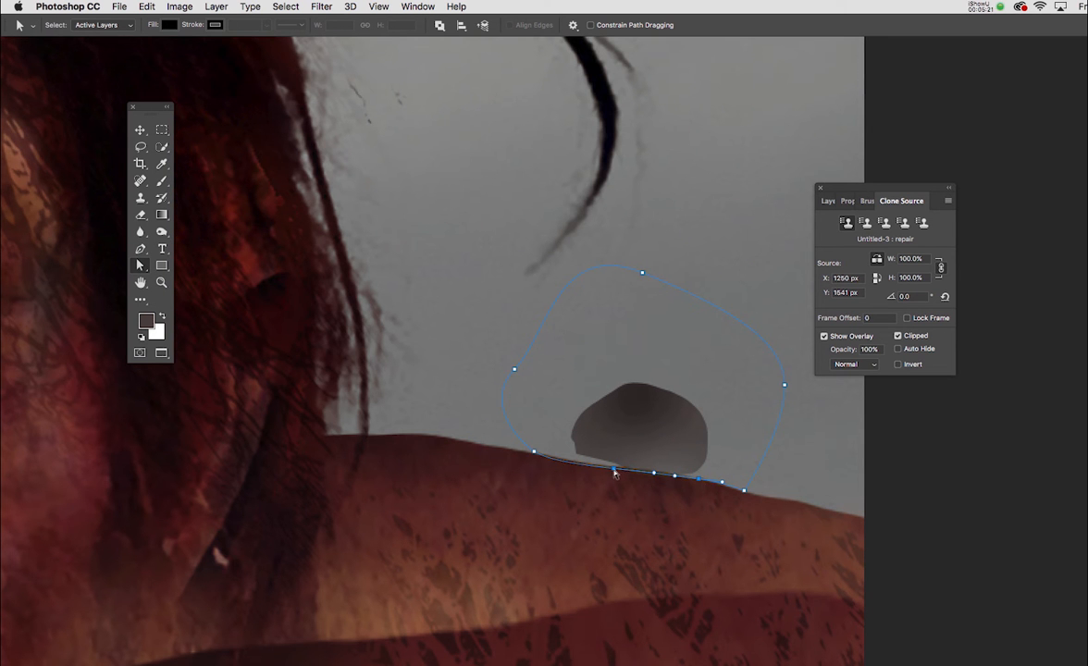
{"action": "left_click_drag", "start_coordinate": [615, 470], "coordinate": [612, 468]}
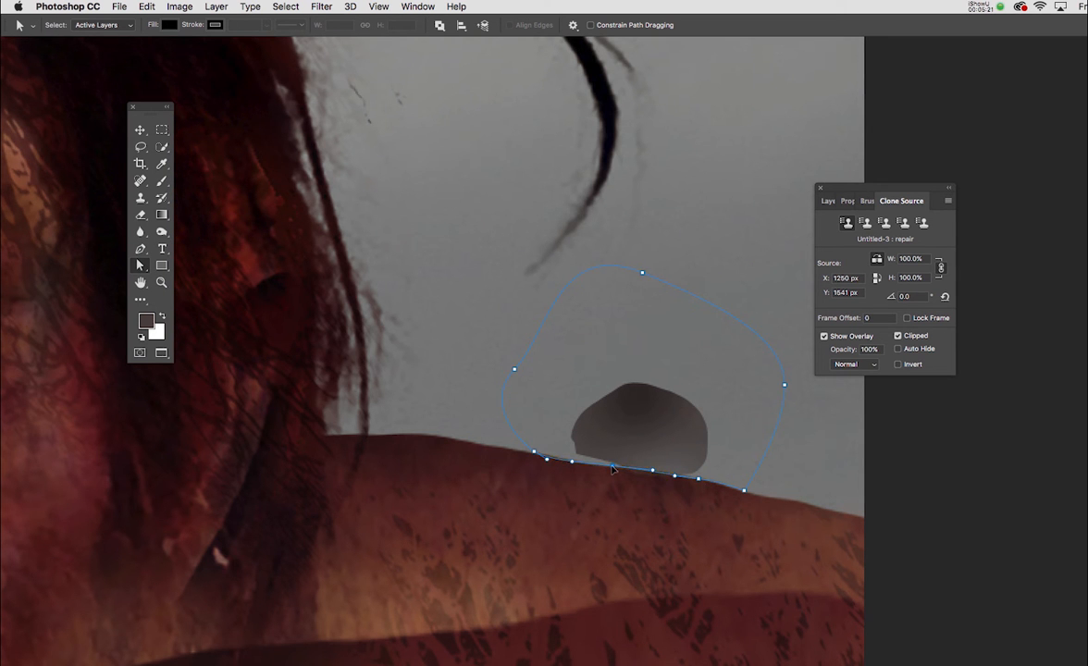
{"action": "left_click", "coordinate": [536, 453]}
{"action": "left_click_drag", "start_coordinate": [572, 457], "coordinate": [570, 461]}
{"action": "left_click", "coordinate": [615, 467]}
Convert the path around the dark patch into a selection and move the Clone Source settings off the image
{"action": "right_click", "coordinate": [643, 438]}
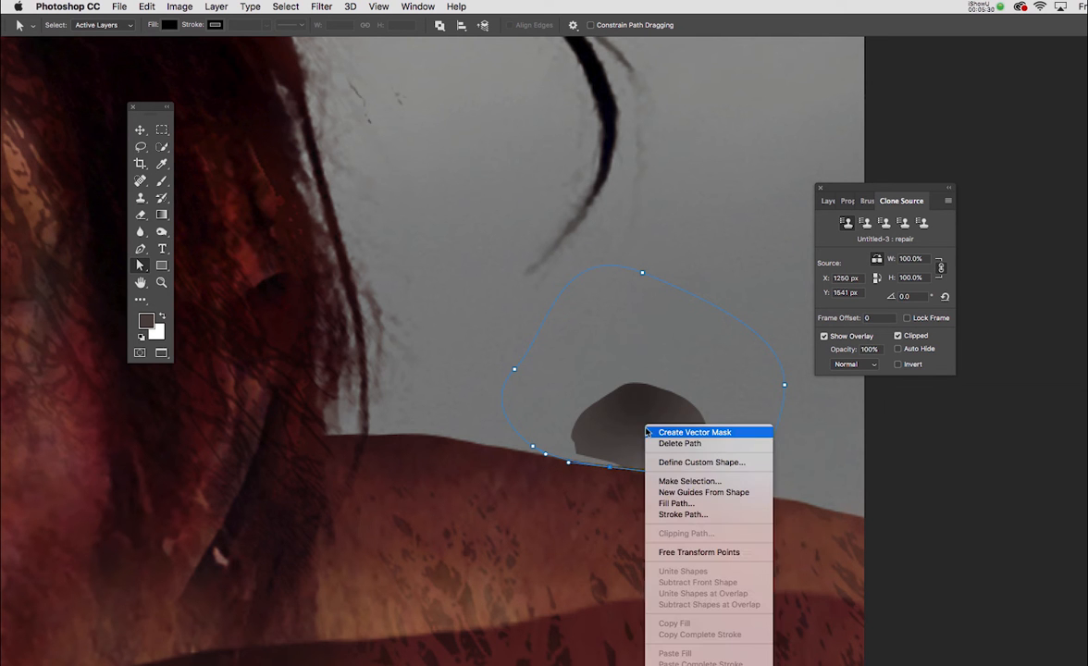
{"action": "left_click", "coordinate": [669, 482]}
{"action": "left_click", "coordinate": [698, 283]}
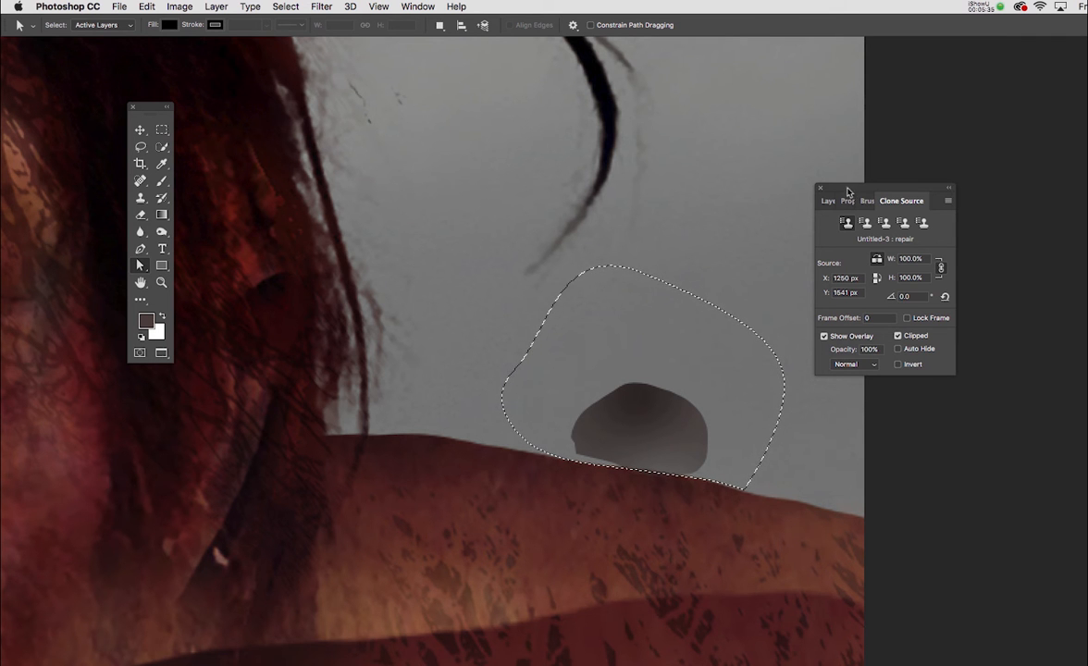
{"action": "left_click_drag", "start_coordinate": [852, 187], "coordinate": [909, 174]}
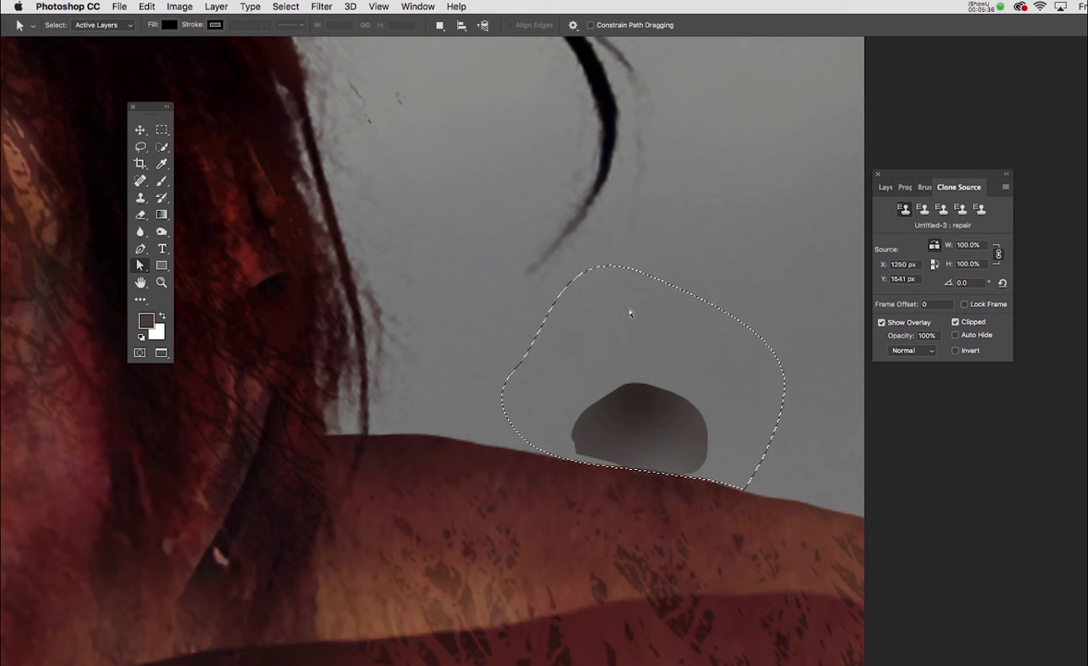
Feather the selection around the dark patch by 2 pixels
{"action": "key", "text": "m"}
{"action": "right_click", "coordinate": [674, 329]}
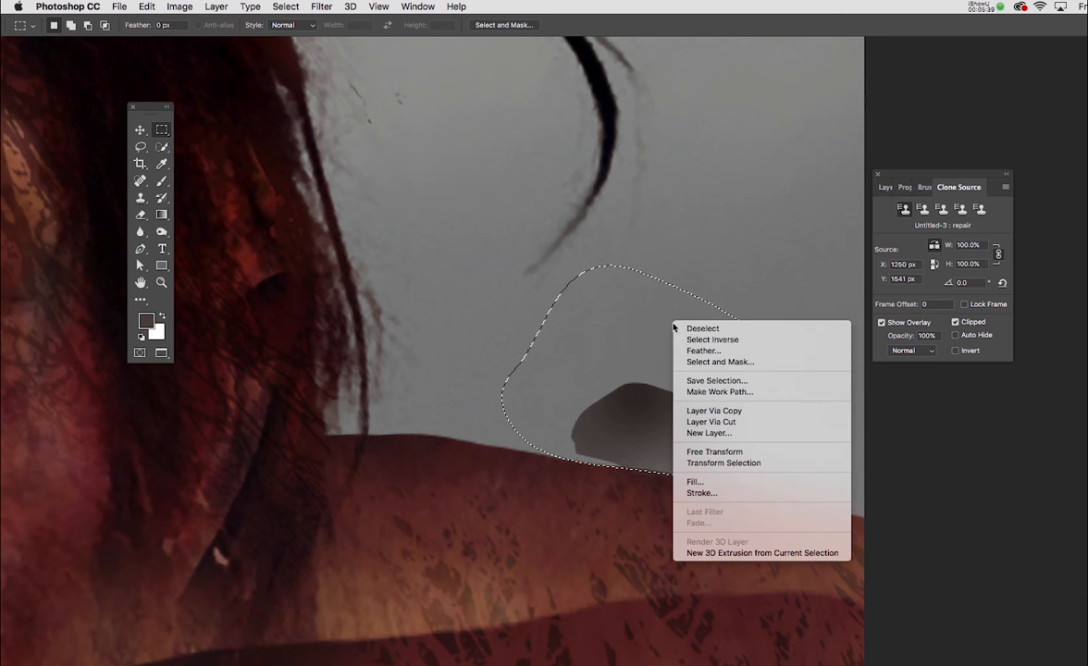
{"action": "left_click", "coordinate": [688, 350]}
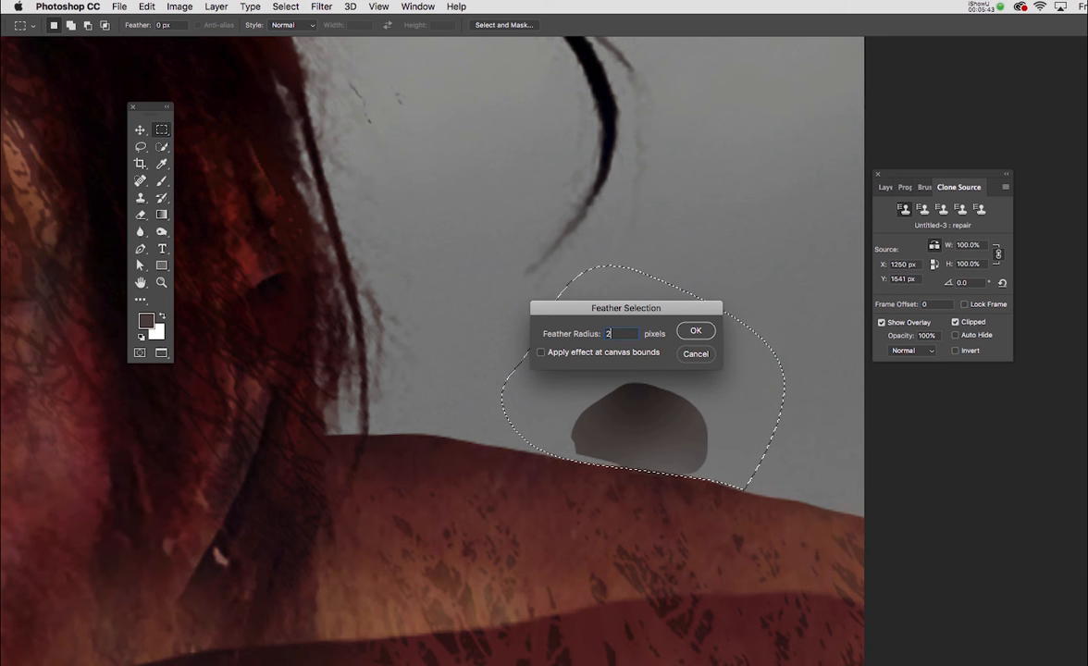
{"action": "left_click", "coordinate": [694, 330]}
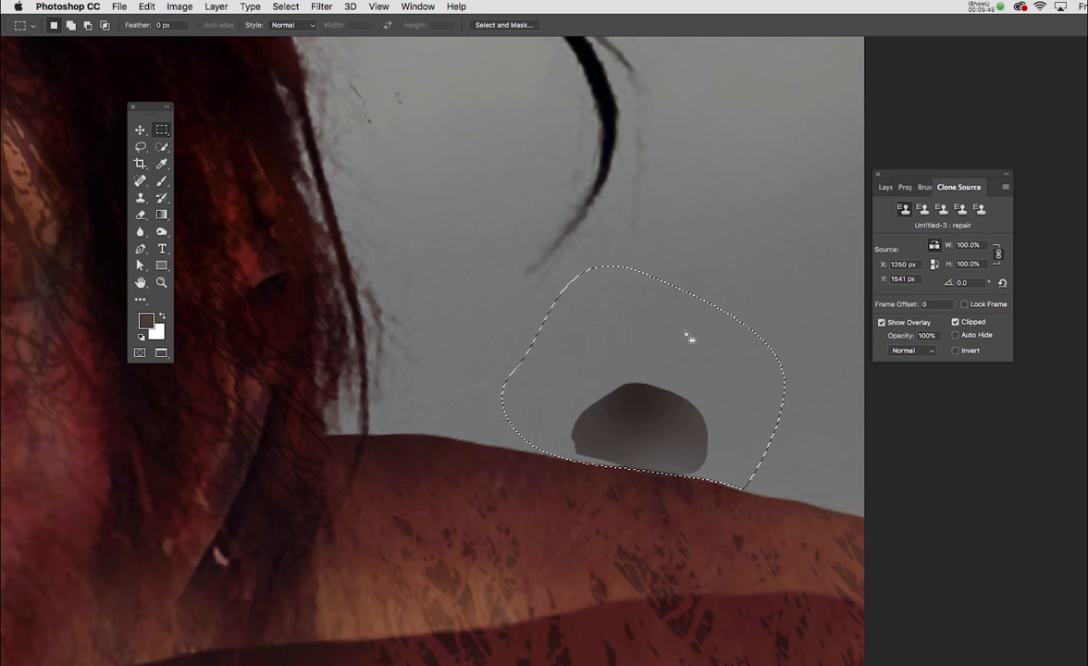
Sample the sky inside the selection and clone it over most of the dark patch with the Clone Stamp at size 70
{"action": "key", "text": "s"}
{"action": "left_click", "coordinate": [689, 333]}
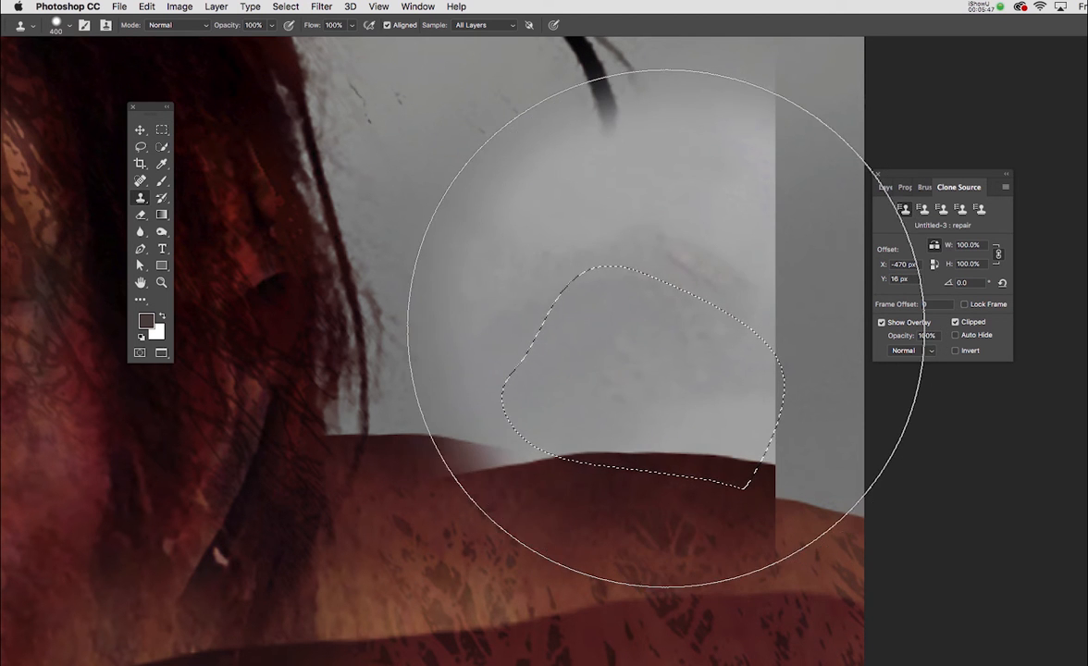
{"action": "key", "text": "p"}
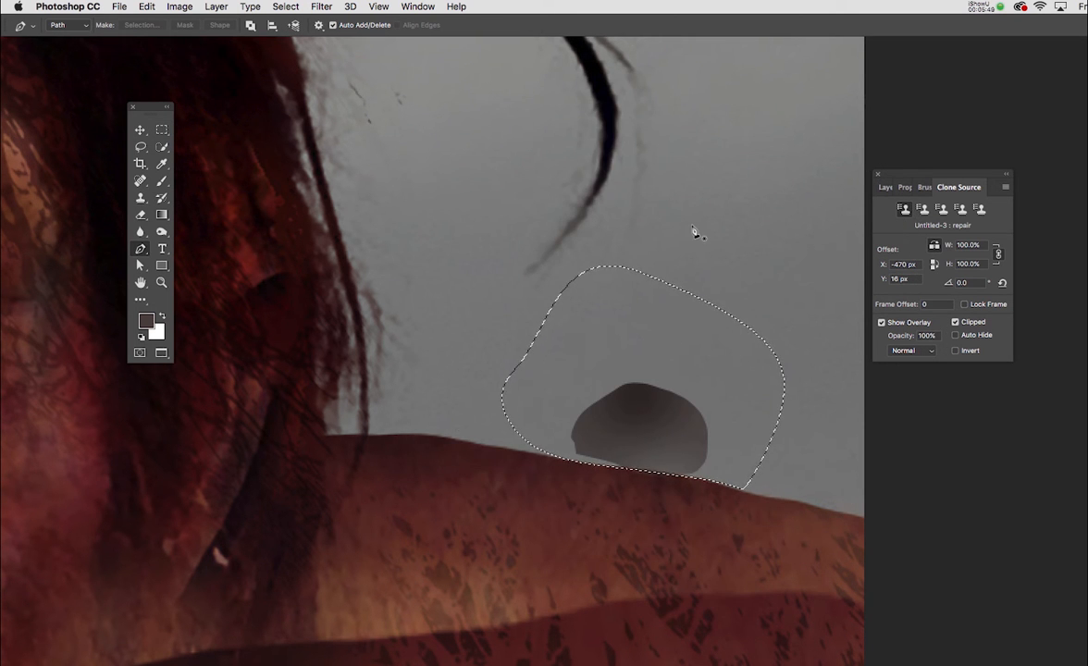
{"action": "key", "text": "s"}
{"action": "key", "text": "bracketleft"}
{"action": "key", "text": "bracketleft"}
{"action": "key", "text": "bracketleft"}
{"action": "key", "text": "bracketleft"}
{"action": "key", "text": "bracketleft"}
{"action": "key", "text": "bracketleft"}
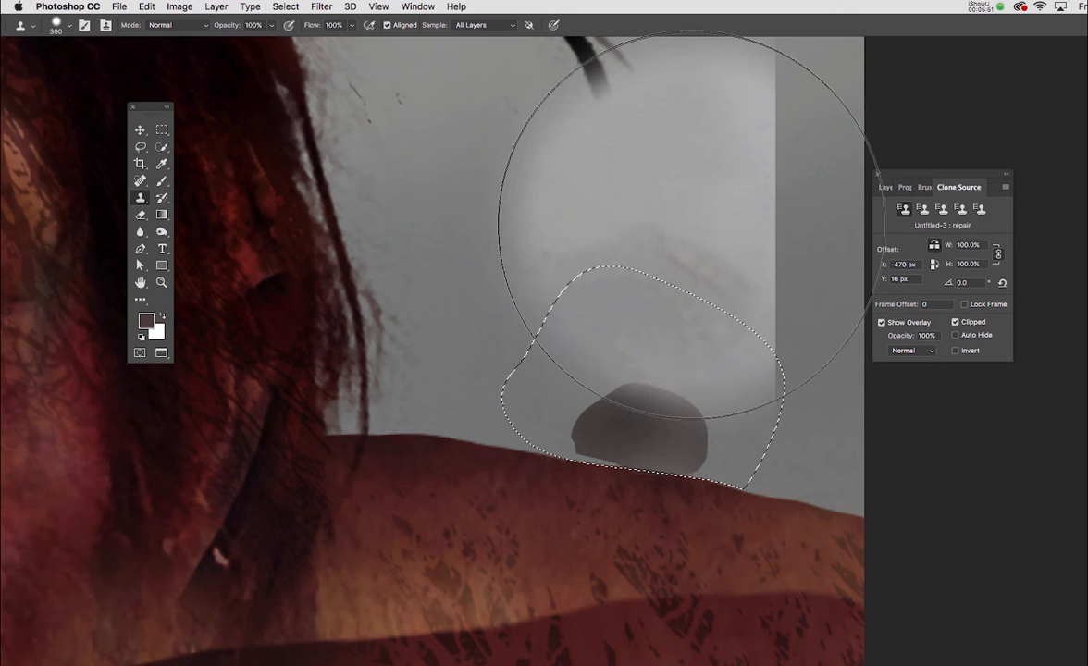
{"action": "key", "text": "bracketleft"}
{"action": "key", "text": "bracketleft"}
{"action": "key", "text": "bracketleft"}
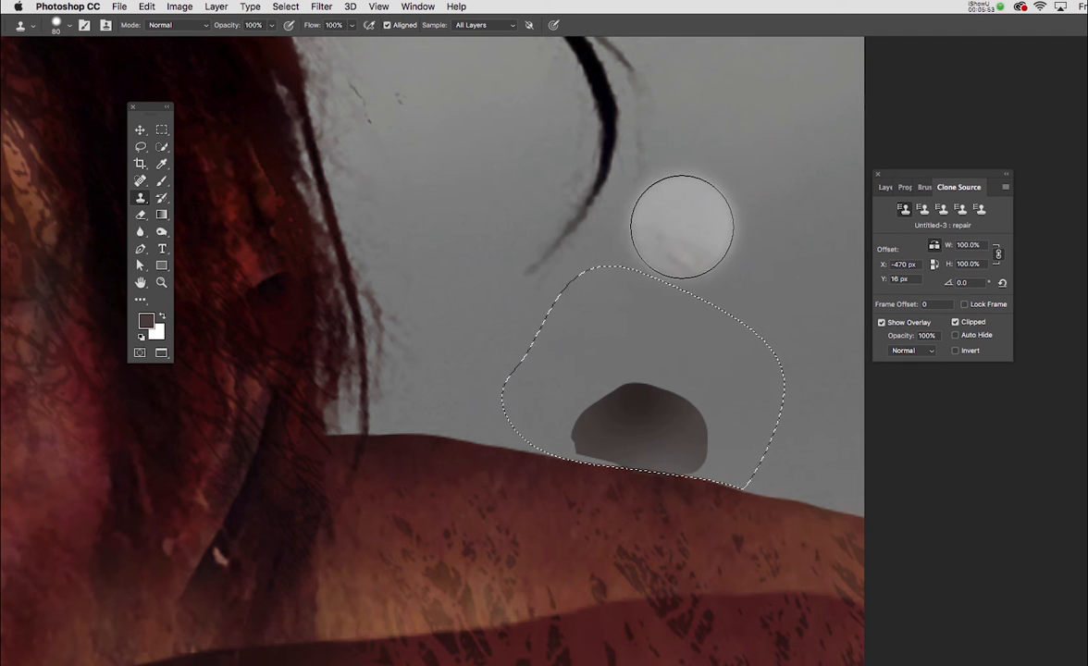
{"action": "left_click", "coordinate": [694, 335], "text": "alt"}
{"action": "mouse_move", "coordinate": [700, 422]}
{"action": "left_mouse_down"}
{"action": "mouse_move", "coordinate": [617, 423]}
{"action": "mouse_move", "coordinate": [651, 398]}
{"action": "left_mouse_up"}
{"action": "left_click", "coordinate": [665, 316], "text": "alt"}
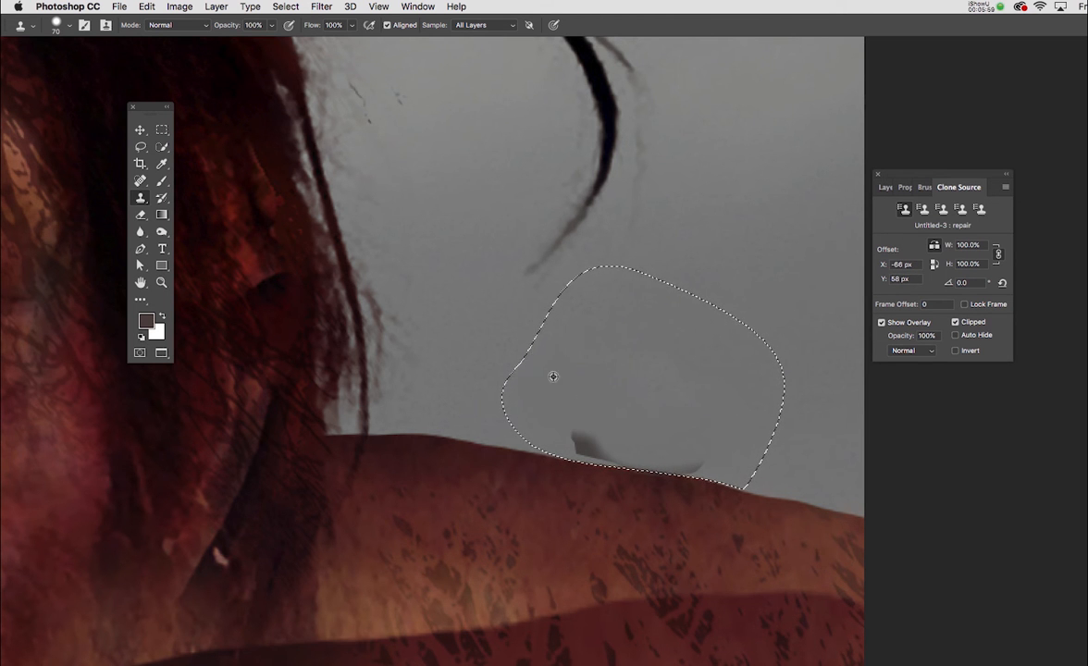
Clone freshly sampled sky over the remaining dark traces and tonal differences along the ridge, and clear the selection
{"action": "left_click", "coordinate": [551, 380], "text": "alt"}
{"action": "mouse_move", "coordinate": [577, 415]}
{"action": "left_mouse_down"}
{"action": "mouse_move", "coordinate": [731, 437]}
{"action": "mouse_move", "coordinate": [715, 435]}
{"action": "mouse_move", "coordinate": [758, 415]}
{"action": "mouse_move", "coordinate": [761, 438]}
{"action": "mouse_move", "coordinate": [701, 433]}
{"action": "left_mouse_up"}
{"action": "key", "text": "super+z"}
{"action": "left_click", "coordinate": [638, 351], "text": "alt"}
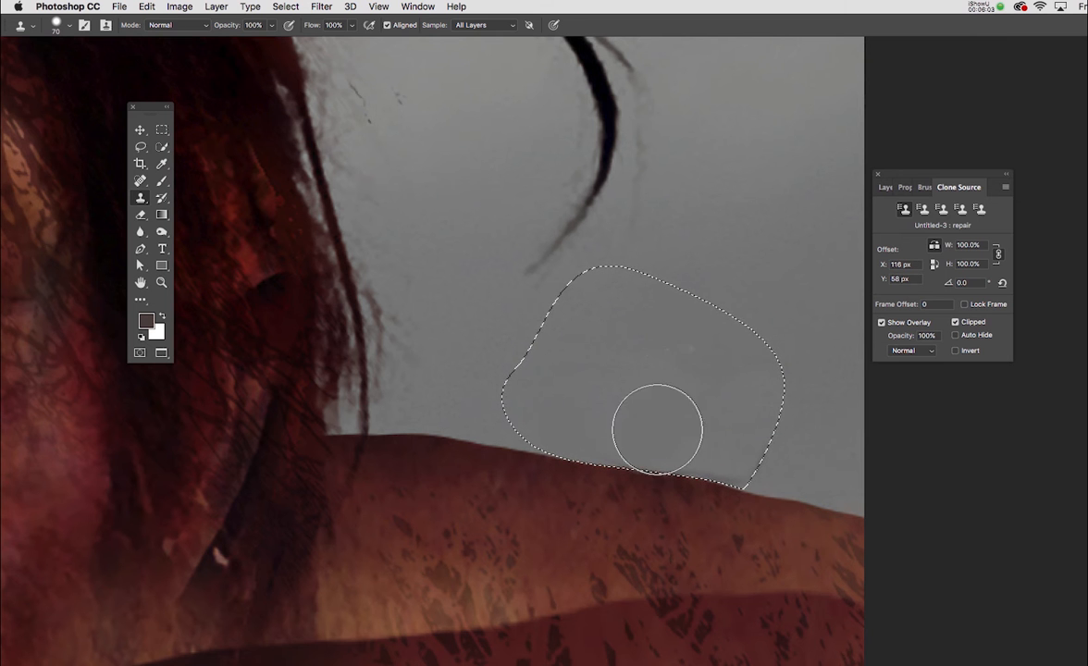
{"action": "left_click", "coordinate": [675, 345], "text": "alt"}
{"action": "left_click_drag", "start_coordinate": [685, 389], "coordinate": [736, 447]}
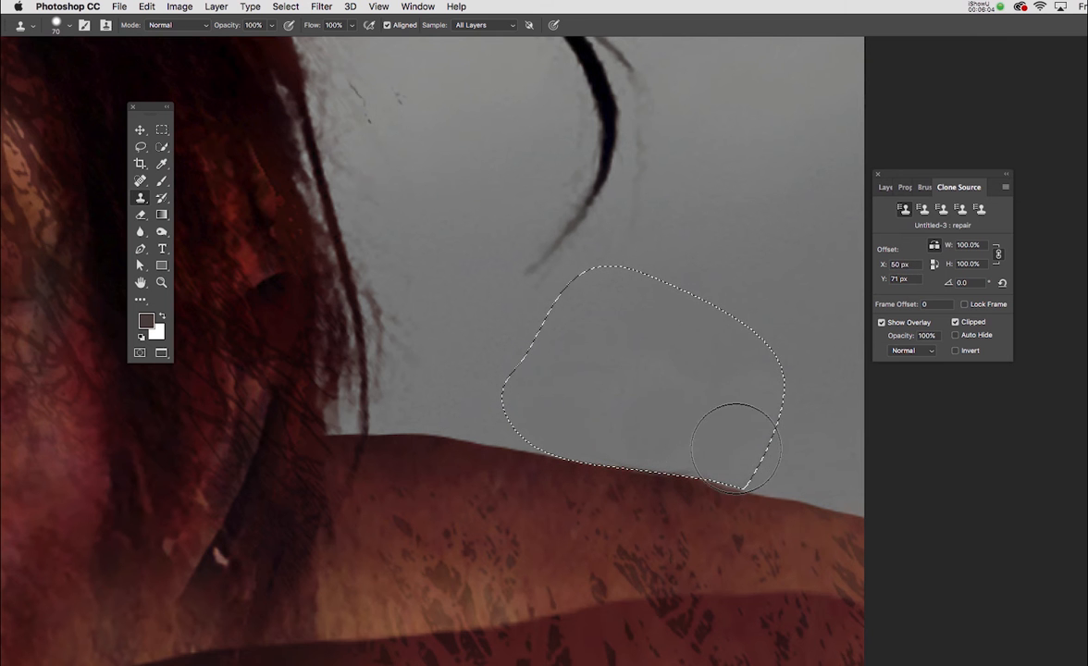
{"action": "left_click", "coordinate": [639, 374], "text": "alt"}
{"action": "left_click", "coordinate": [672, 431]}
{"action": "key", "text": "super+d"}
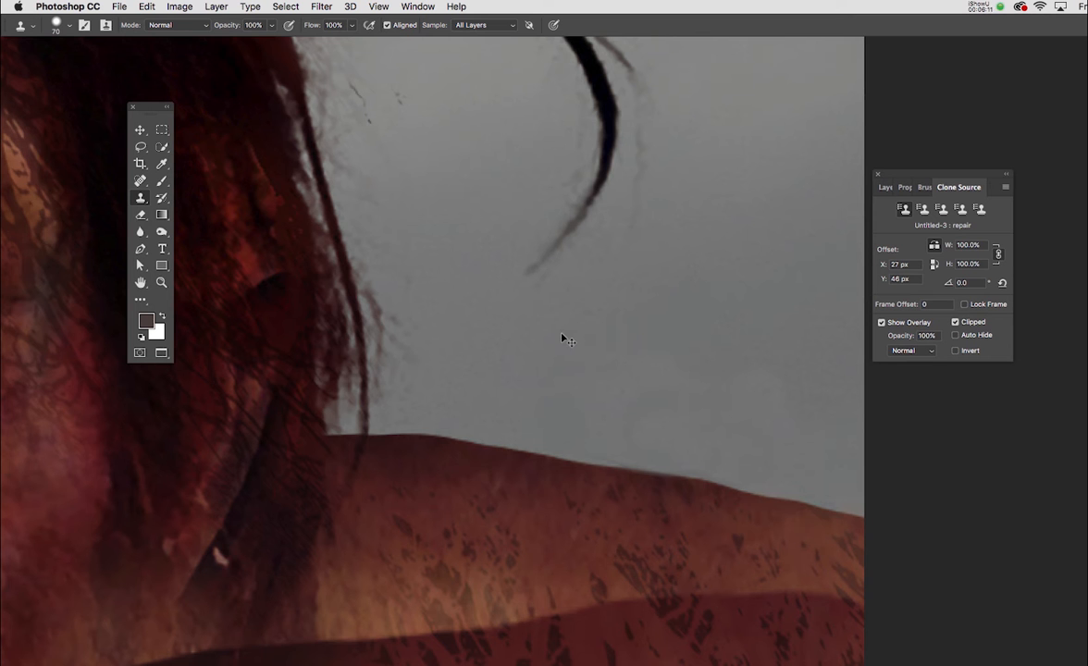
Trace the thin black line across the sky with a curved three-point Pen path extending slightly past the image edges
{"action": "key", "text": "super+0"}
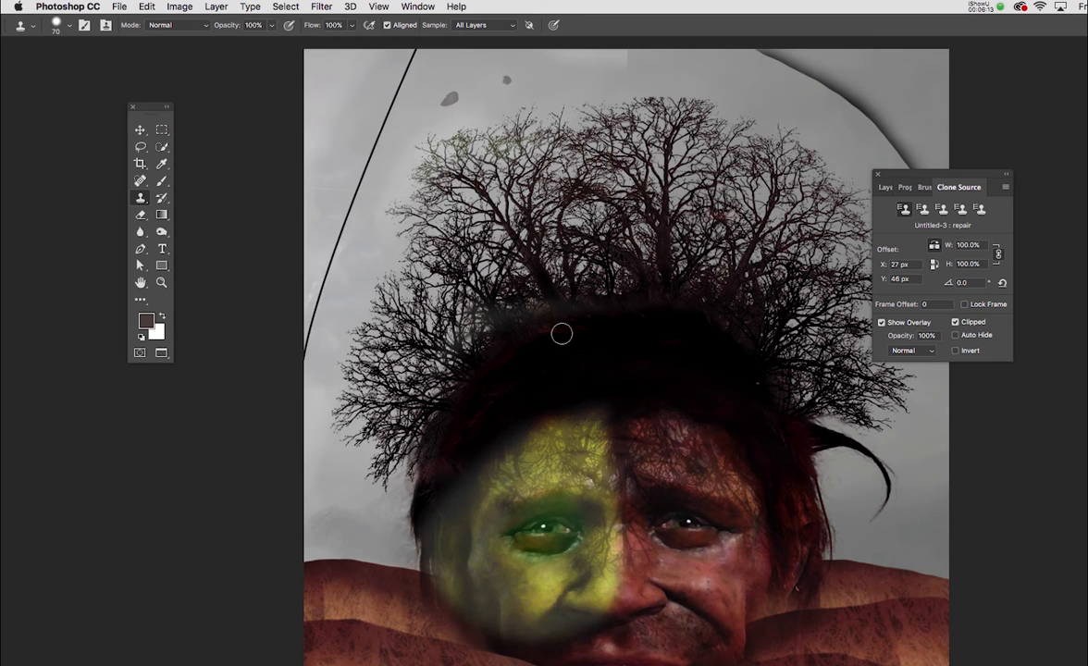
{"action": "left_click_drag", "start_coordinate": [573, 342], "coordinate": [470, 379]}
{"action": "mouse_move", "coordinate": [595, 272]}
{"action": "left_mouse_down"}
{"action": "mouse_move", "coordinate": [571, 292]}
{"action": "mouse_move", "coordinate": [578, 260]}
{"action": "mouse_move", "coordinate": [600, 248]}
{"action": "mouse_move", "coordinate": [586, 269]}
{"action": "left_mouse_up"}
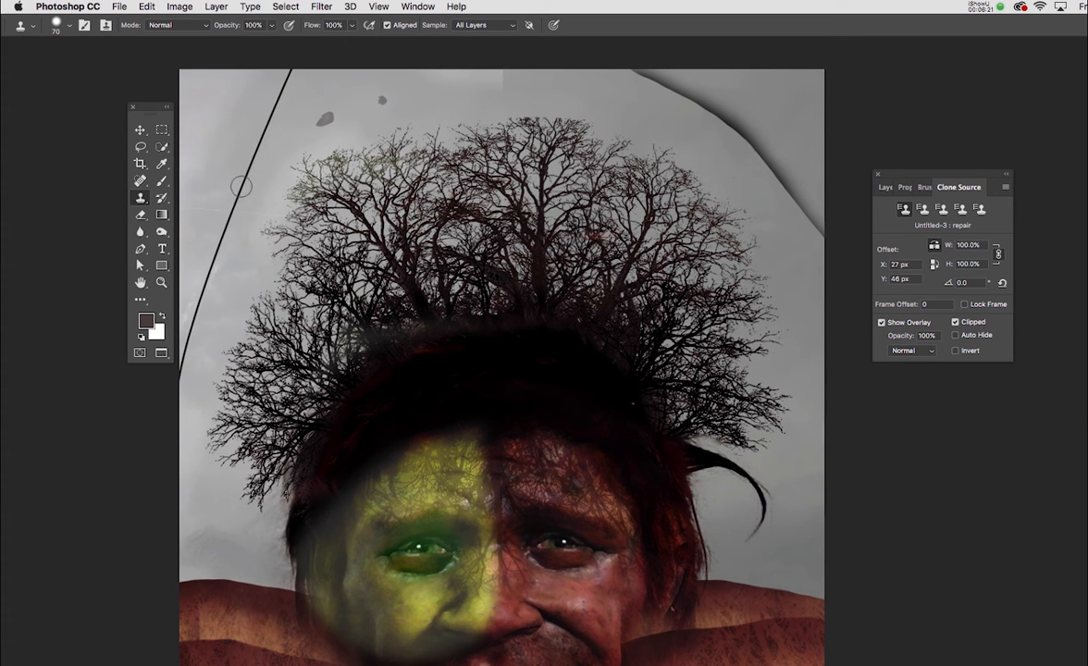
{"action": "left_click_drag", "start_coordinate": [243, 268], "coordinate": [350, 288]}
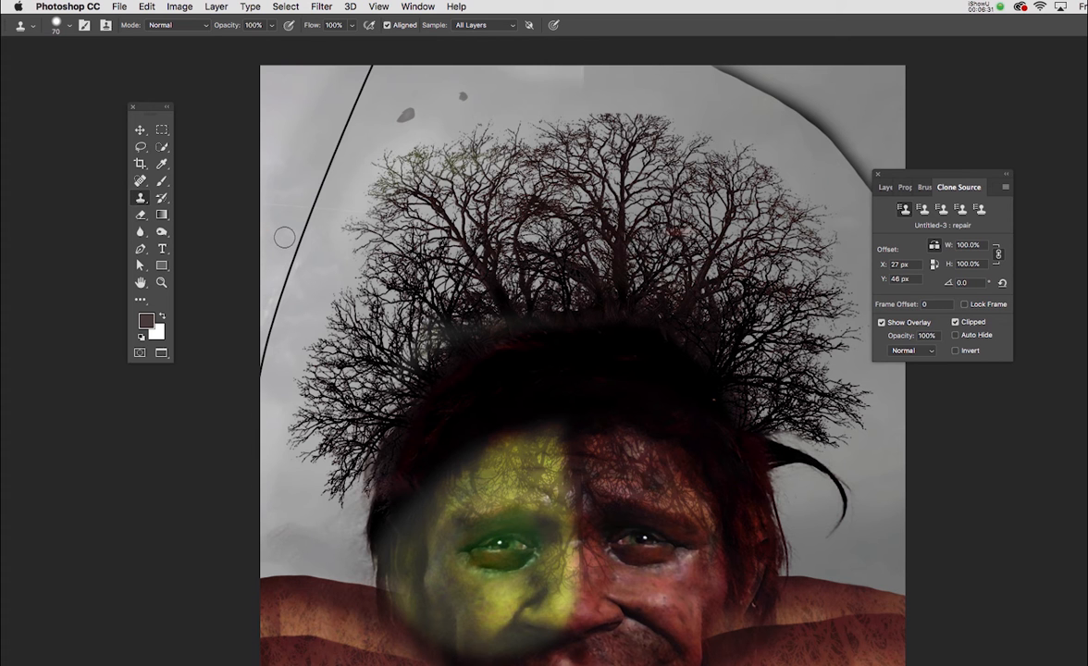
{"action": "key", "text": "p"}
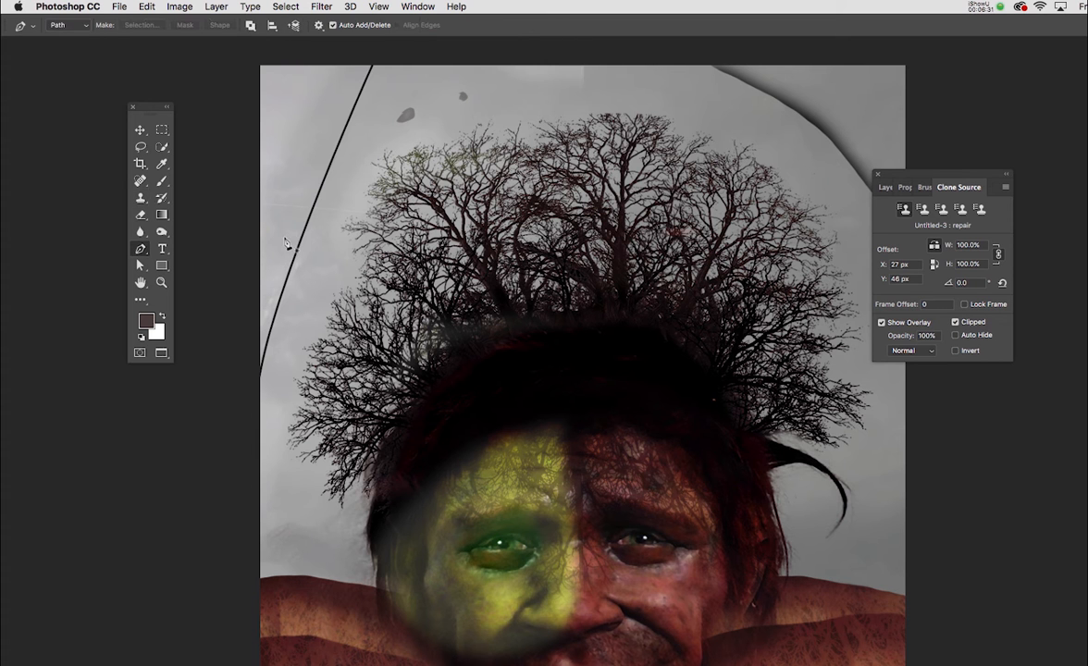
{"action": "left_click", "coordinate": [374, 61]}
{"action": "left_click_drag", "start_coordinate": [313, 207], "coordinate": [296, 248]}
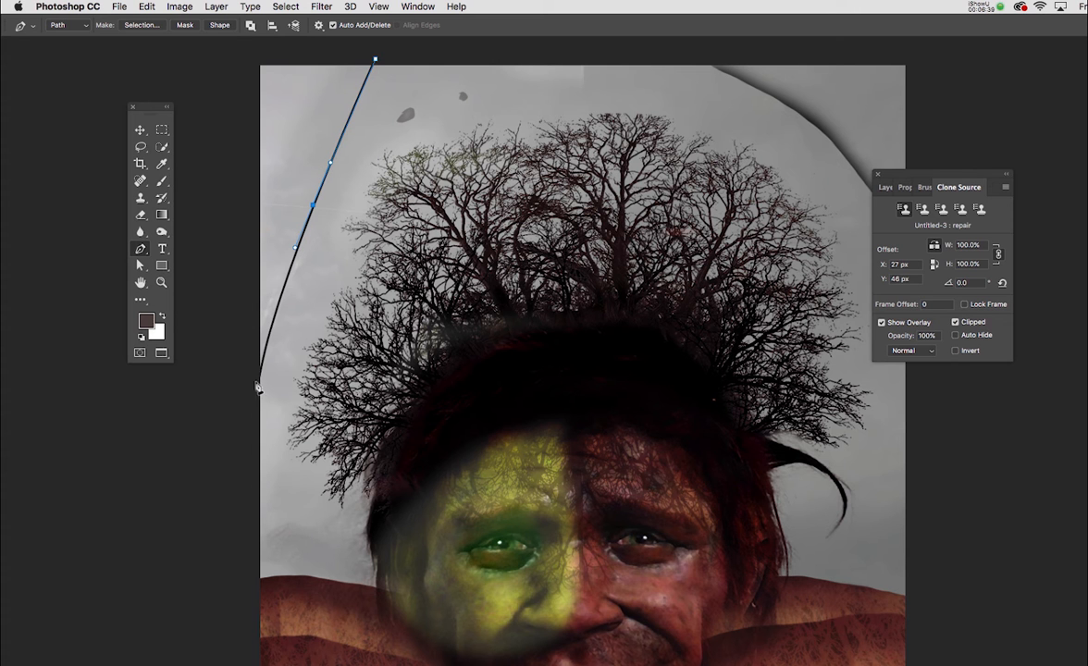
{"action": "left_click_drag", "start_coordinate": [260, 389], "coordinate": [252, 441]}
Set the Spot Healing Brush to a size of 25 px, slightly wider than the black line, and reduce its hardness
{"action": "left_click_drag", "start_coordinate": [374, 273], "coordinate": [403, 343]}
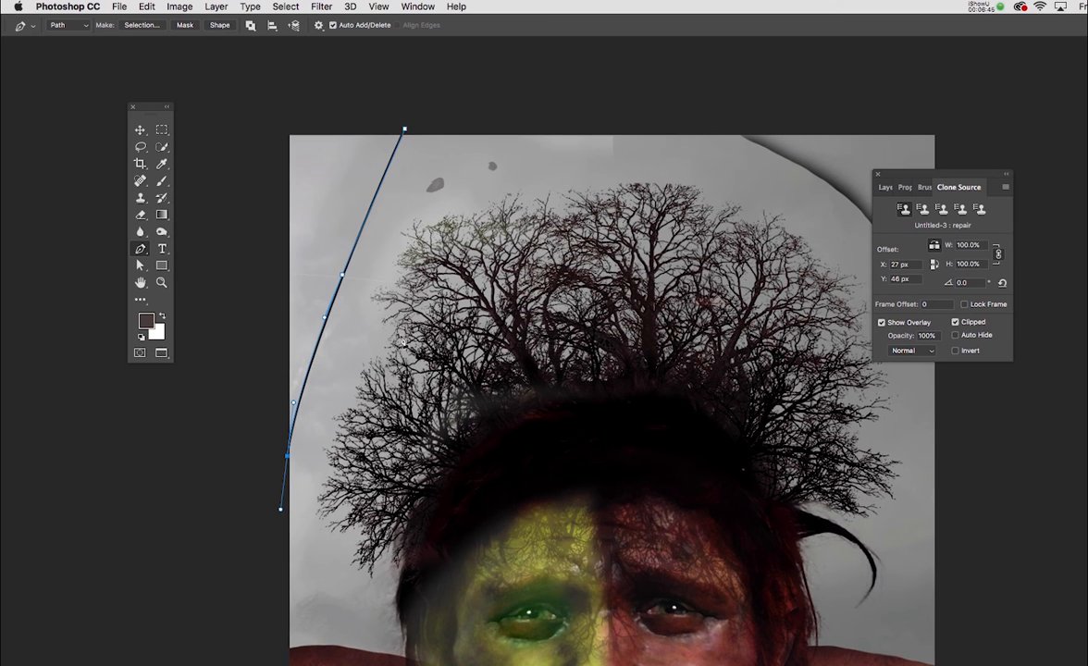
{"action": "key", "text": "super+equal"}
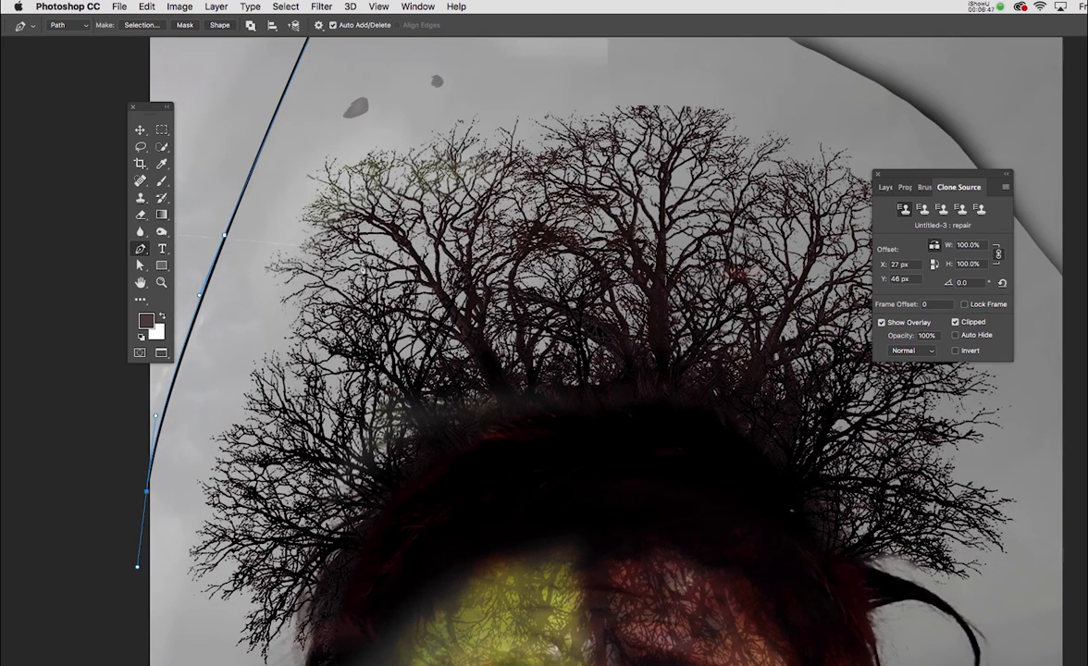
{"action": "left_click_drag", "start_coordinate": [328, 214], "coordinate": [438, 309]}
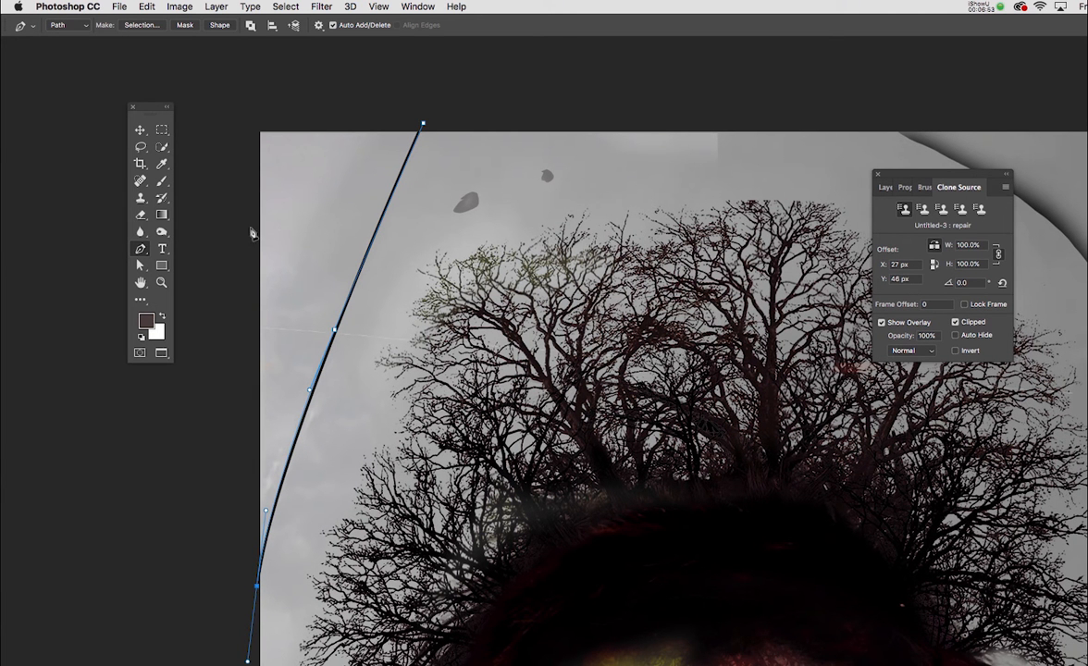
{"action": "key", "text": "j"}
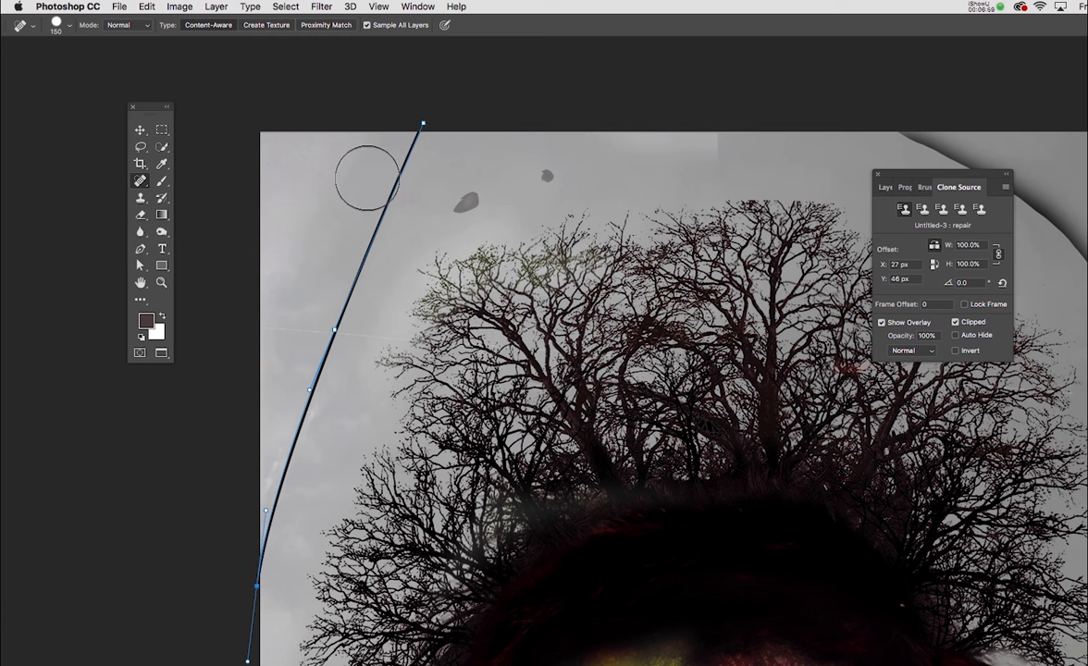
{"action": "right_click", "coordinate": [369, 181]}
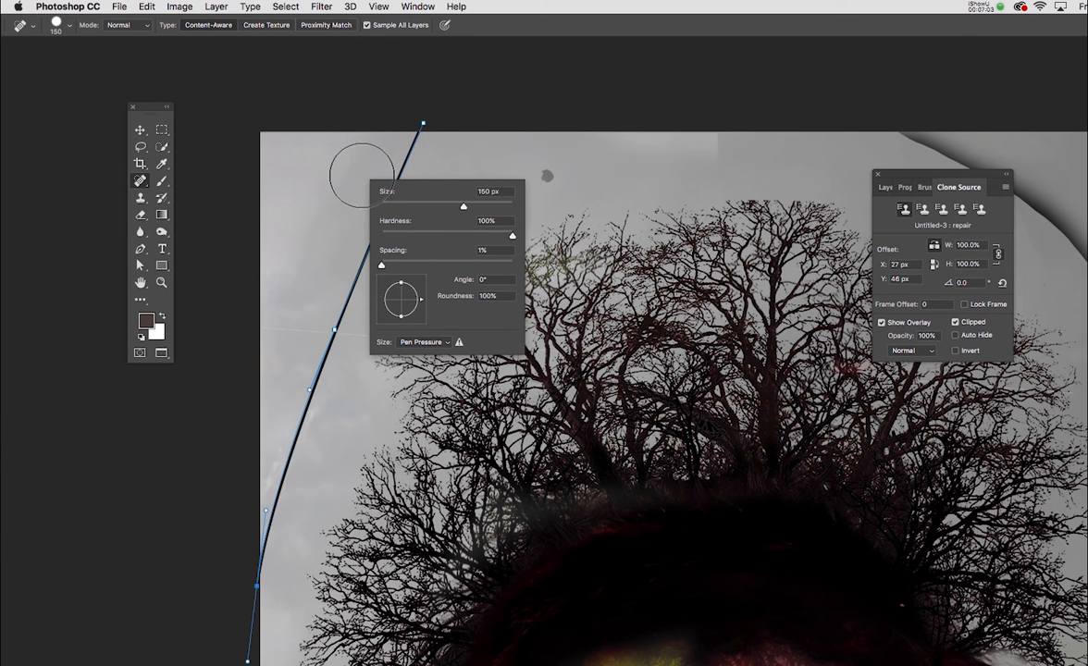
{"action": "key", "text": "["}
{"action": "left_click", "coordinate": [351, 166]}
{"action": "key", "text": "["}
{"action": "key", "text": "["}
{"action": "key", "text": "["}
{"action": "key", "text": "["}
{"action": "key", "text": "["}
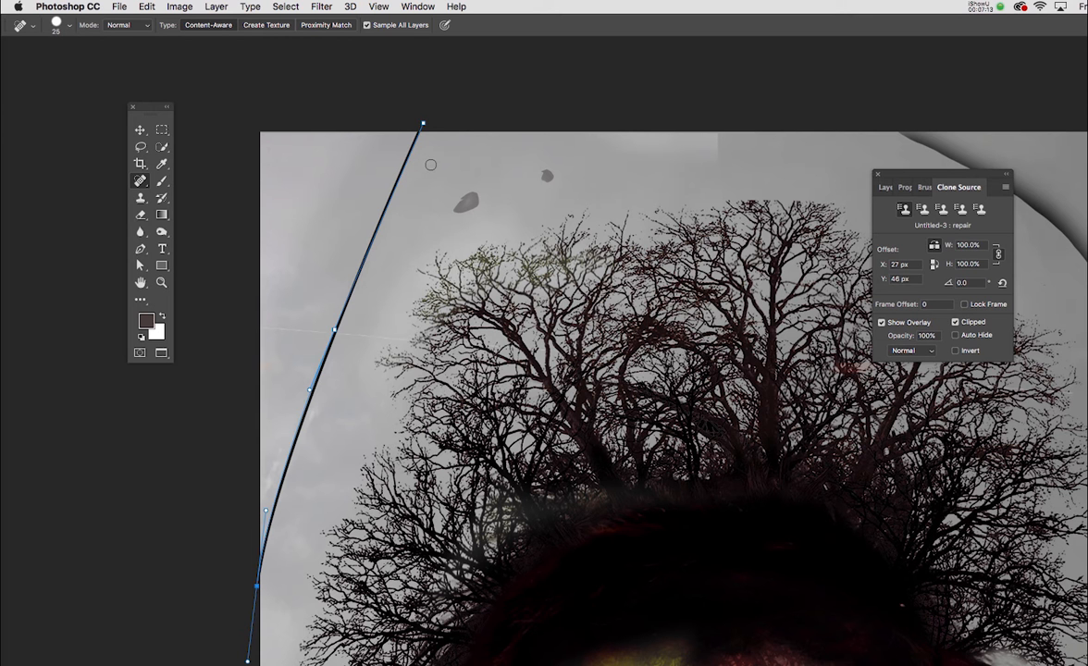
{"action": "right_click", "coordinate": [409, 176]}
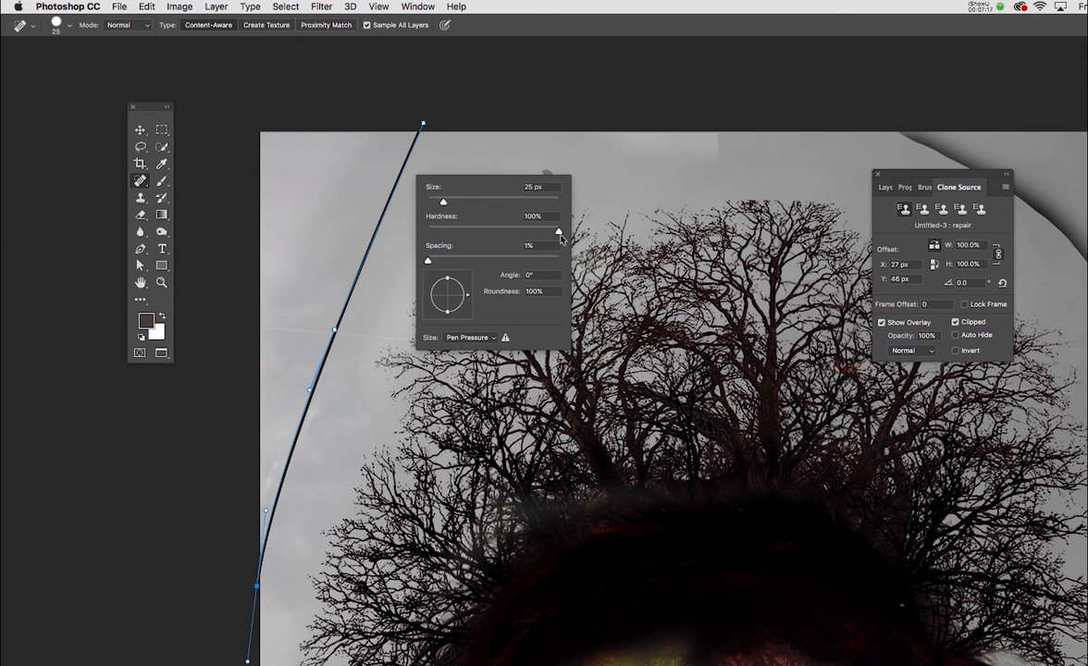
{"action": "left_click_drag", "start_coordinate": [559, 235], "coordinate": [534, 237]}
{"action": "key", "text": "Return"}
Stroke the path along the black line with the Spot Healing Brush, without simulated pressure, and dismiss the path
{"action": "key", "text": "p"}
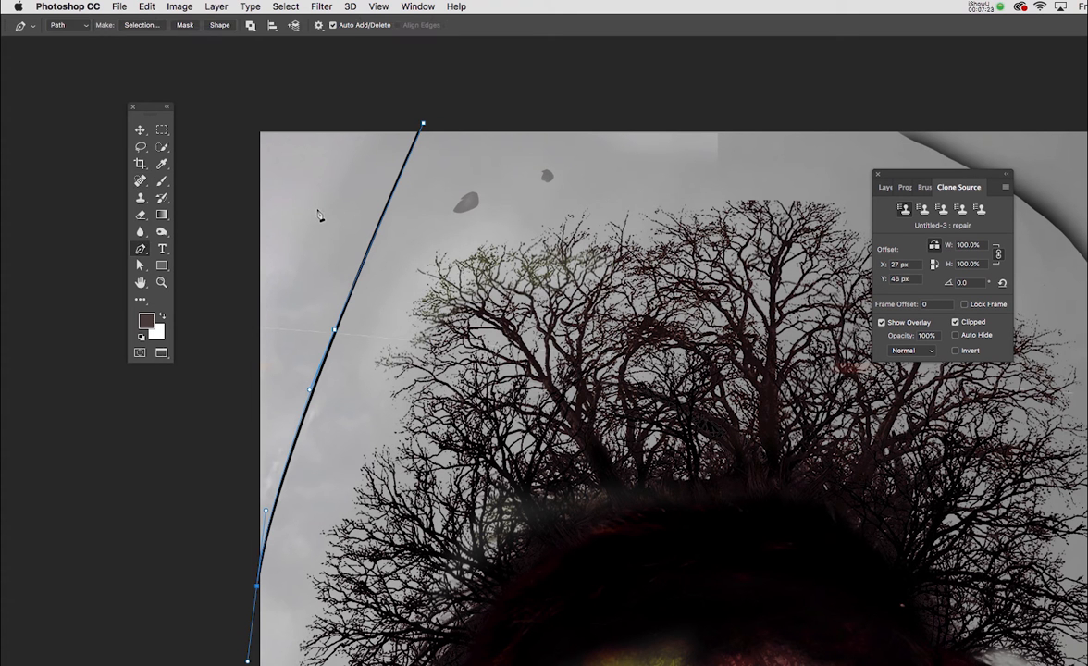
{"action": "right_click", "coordinate": [328, 211]}
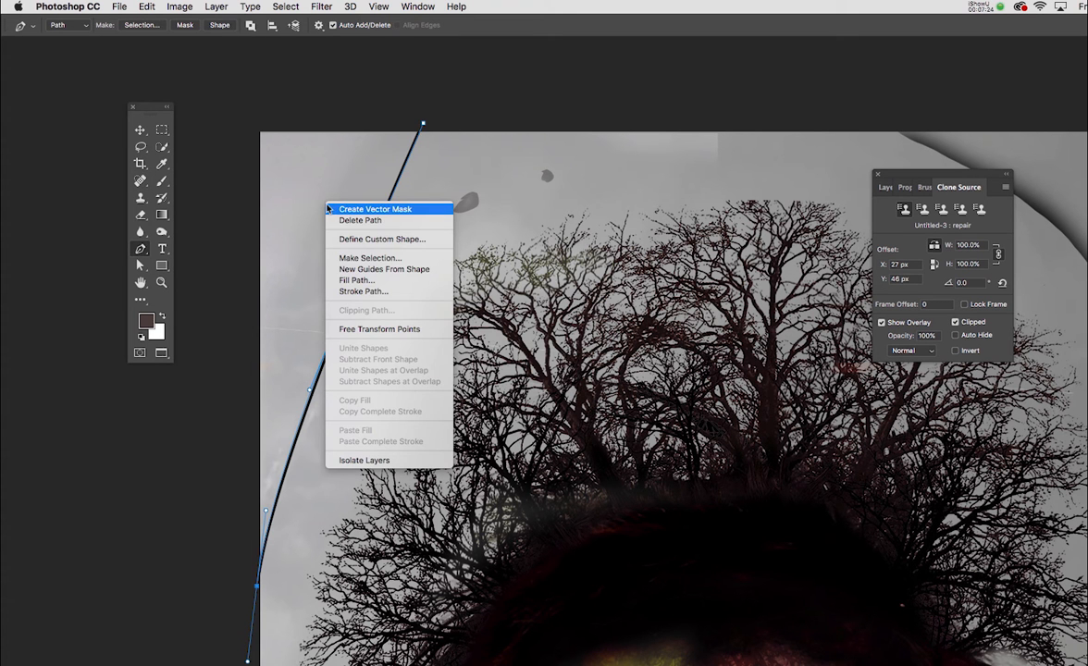
{"action": "left_click", "coordinate": [365, 291]}
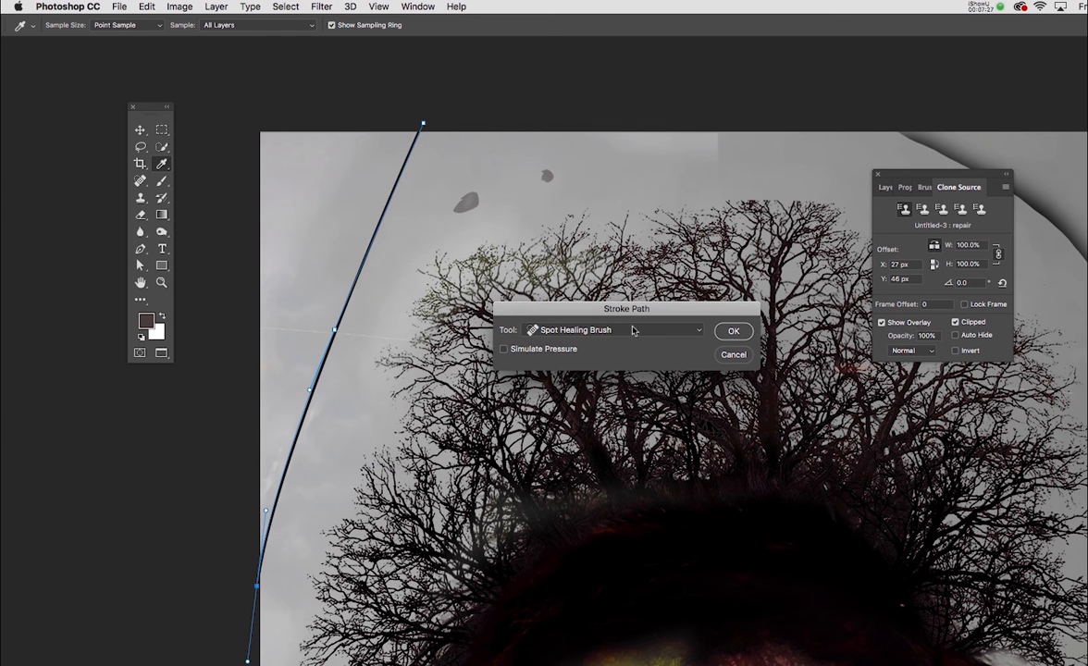
{"action": "left_click_drag", "start_coordinate": [619, 319], "coordinate": [581, 235]}
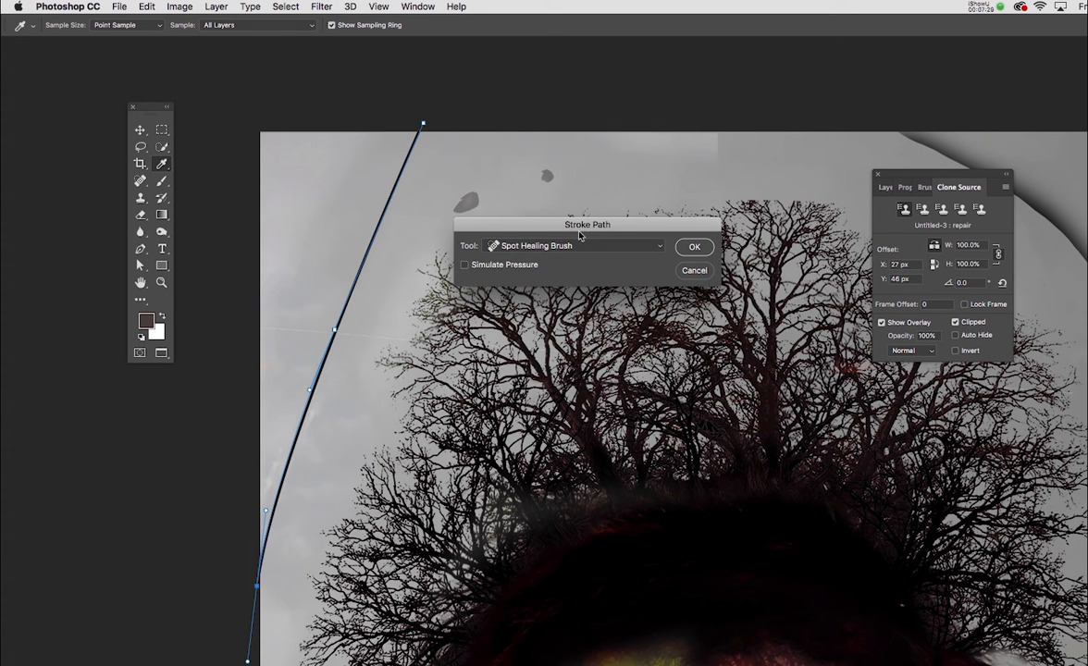
{"action": "left_click", "coordinate": [661, 247]}
{"action": "left_click", "coordinate": [637, 246]}
{"action": "left_click", "coordinate": [694, 248]}
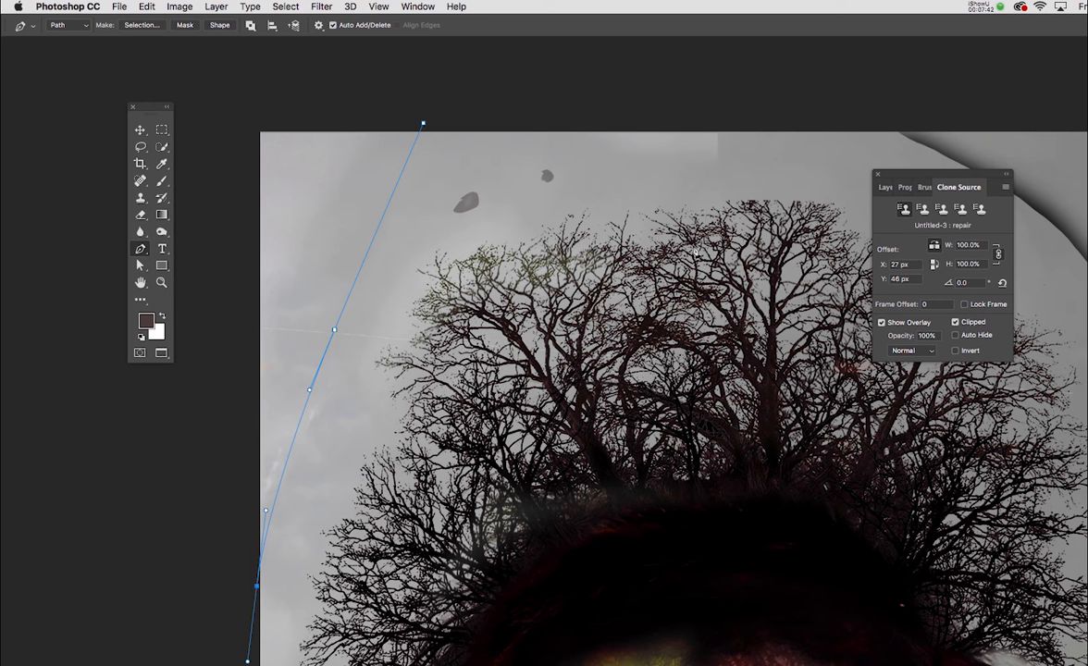
{"action": "key", "text": "Return"}
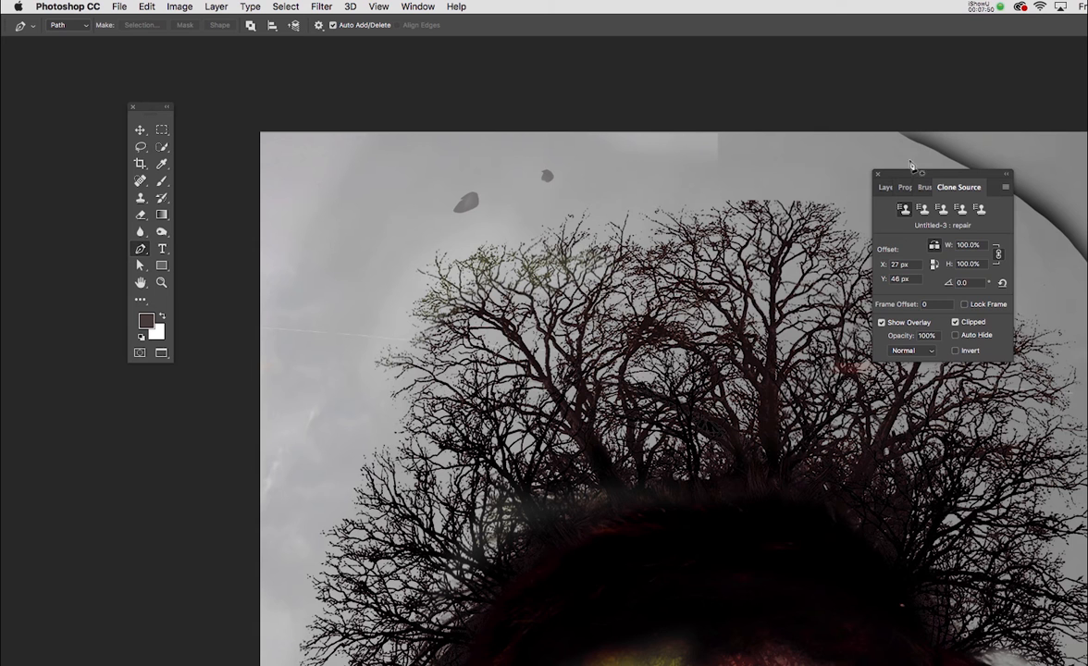
Remove the two small dark spots in the sky above the tree with the Spot Healing Brush at size 100
{"action": "left_click_drag", "start_coordinate": [915, 176], "coordinate": [862, 194]}
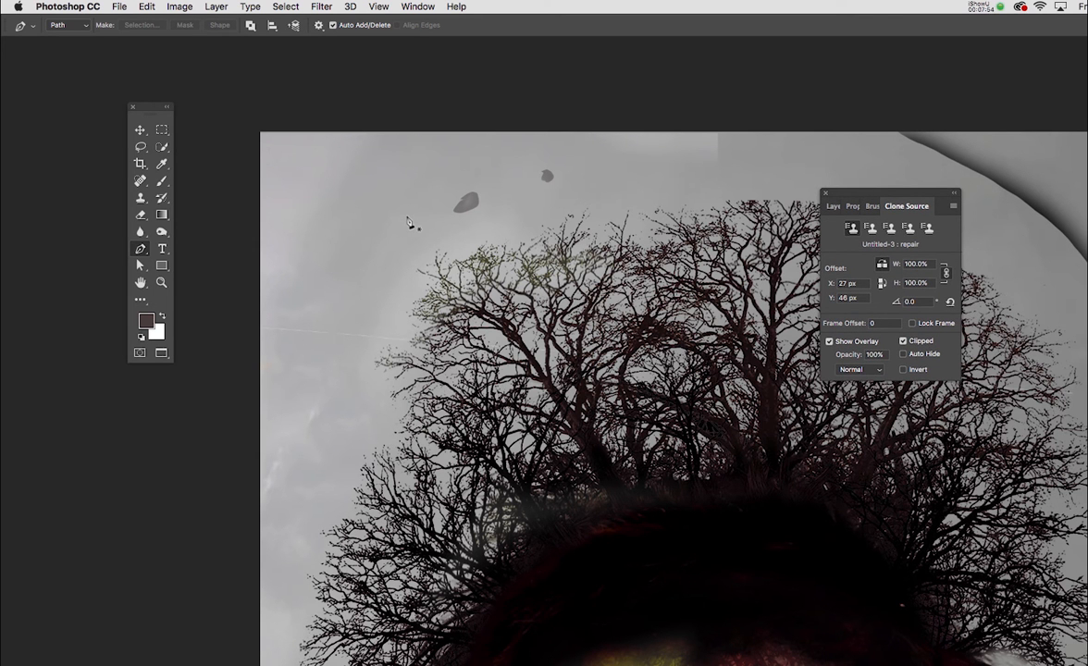
{"action": "key", "text": "j"}
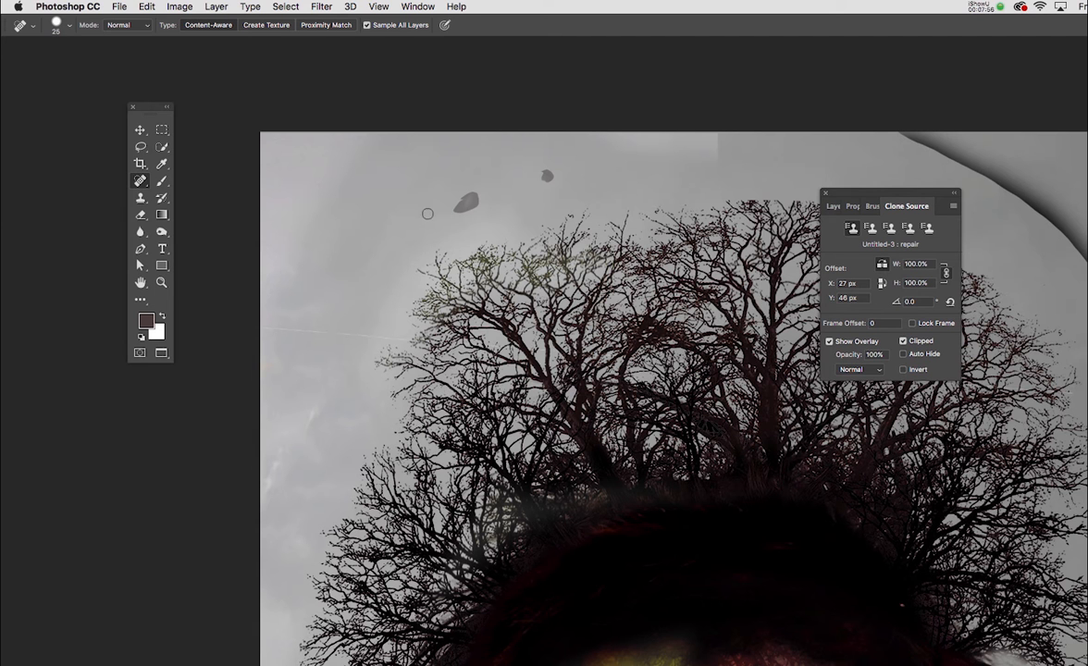
{"action": "key", "text": "bracketright"}
{"action": "key", "text": "bracketright"}
{"action": "key", "text": "bracketright"}
{"action": "key", "text": "bracketright"}
{"action": "key", "text": "bracketright"}
{"action": "key", "text": "bracketright"}
{"action": "key", "text": "bracketright"}
{"action": "left_click", "coordinate": [467, 203]}
{"action": "left_click", "coordinate": [546, 175]}
Sample the sky beside the dark curved line and clone over the line's upper end with the Clone Stamp at size 80
{"action": "mouse_move", "coordinate": [731, 149]}
{"action": "left_mouse_down"}
{"action": "mouse_move", "coordinate": [662, 146]}
{"action": "mouse_move", "coordinate": [710, 128]}
{"action": "mouse_move", "coordinate": [749, 178]}
{"action": "mouse_move", "coordinate": [726, 139]}
{"action": "mouse_move", "coordinate": [495, 177]}
{"action": "mouse_move", "coordinate": [403, 175]}
{"action": "left_mouse_up"}
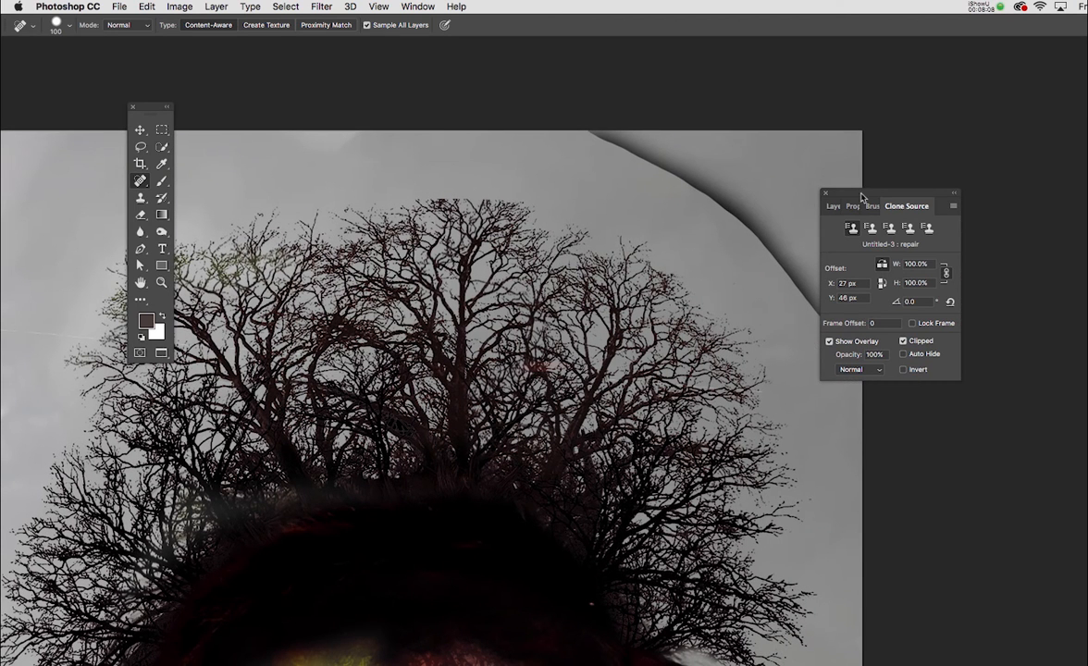
{"action": "left_click_drag", "start_coordinate": [860, 194], "coordinate": [977, 180]}
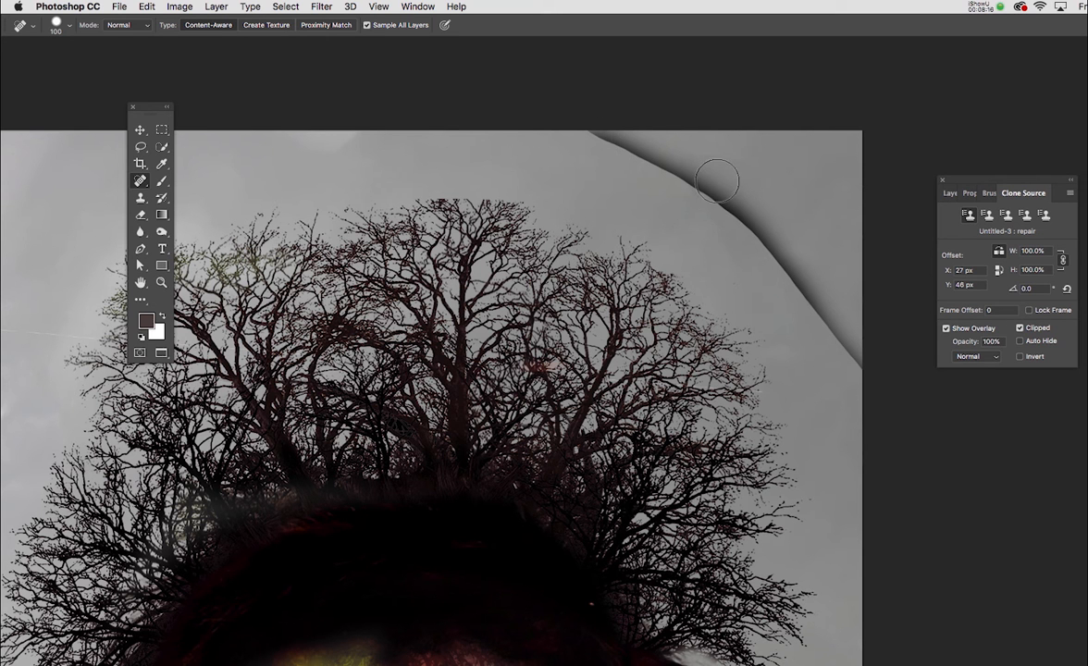
{"action": "key", "text": "s"}
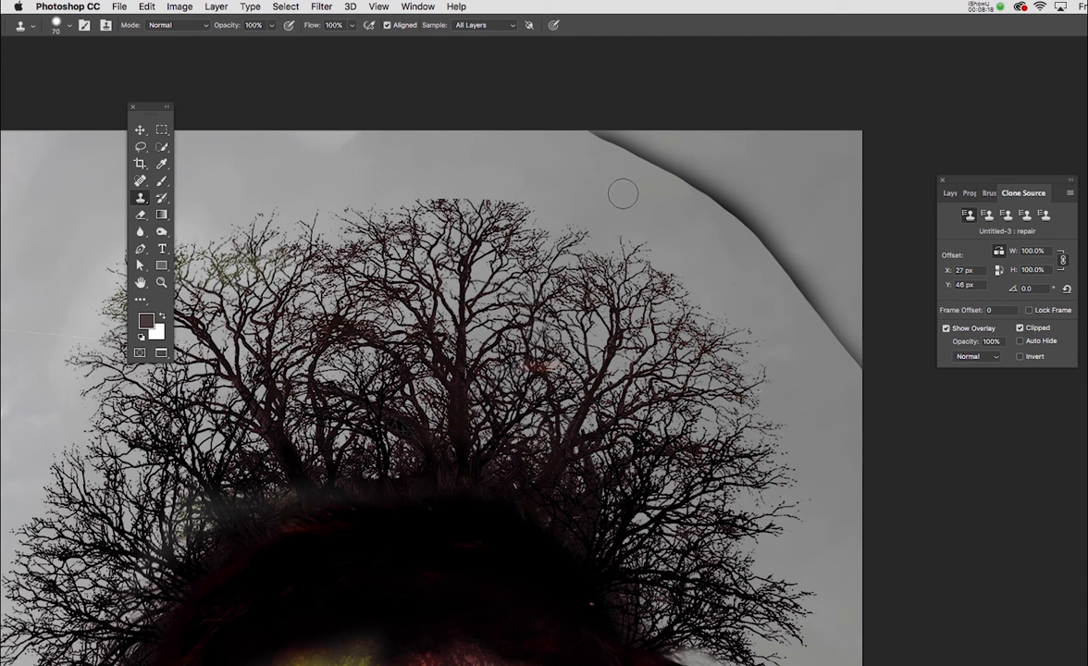
{"action": "key", "text": "bracketright"}
{"action": "left_click", "coordinate": [580, 154], "text": "alt"}
{"action": "left_click_drag", "start_coordinate": [590, 133], "coordinate": [652, 158]}
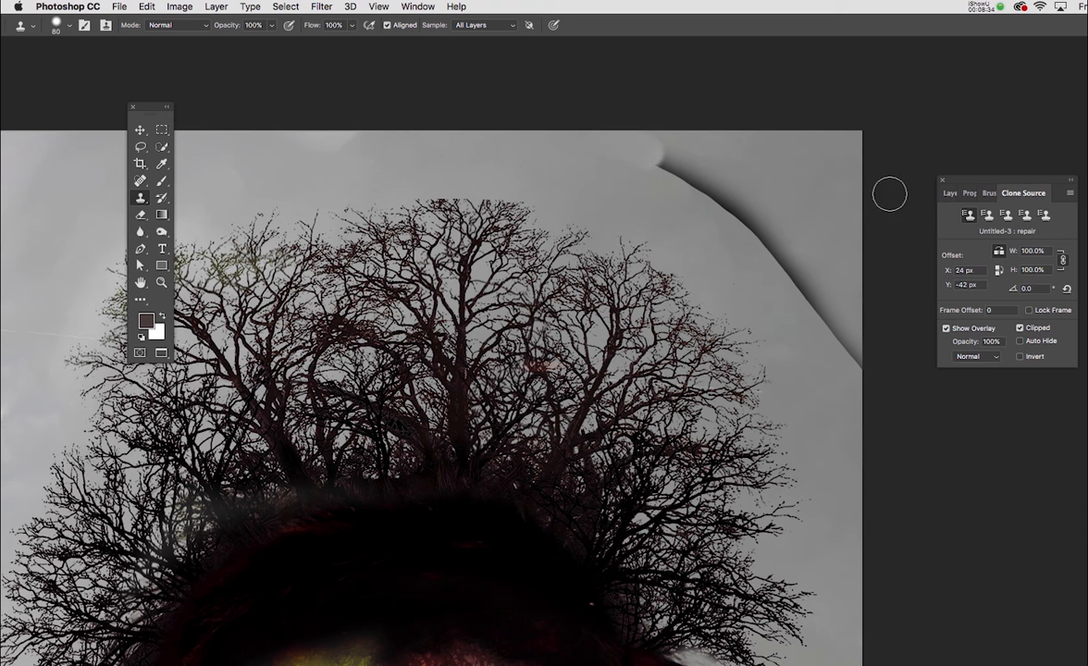
Clone freshly sampled sky over the rest of the dark curved line down to the image edge, including its leftover traces
{"action": "left_click_drag", "start_coordinate": [980, 183], "coordinate": [841, 143]}
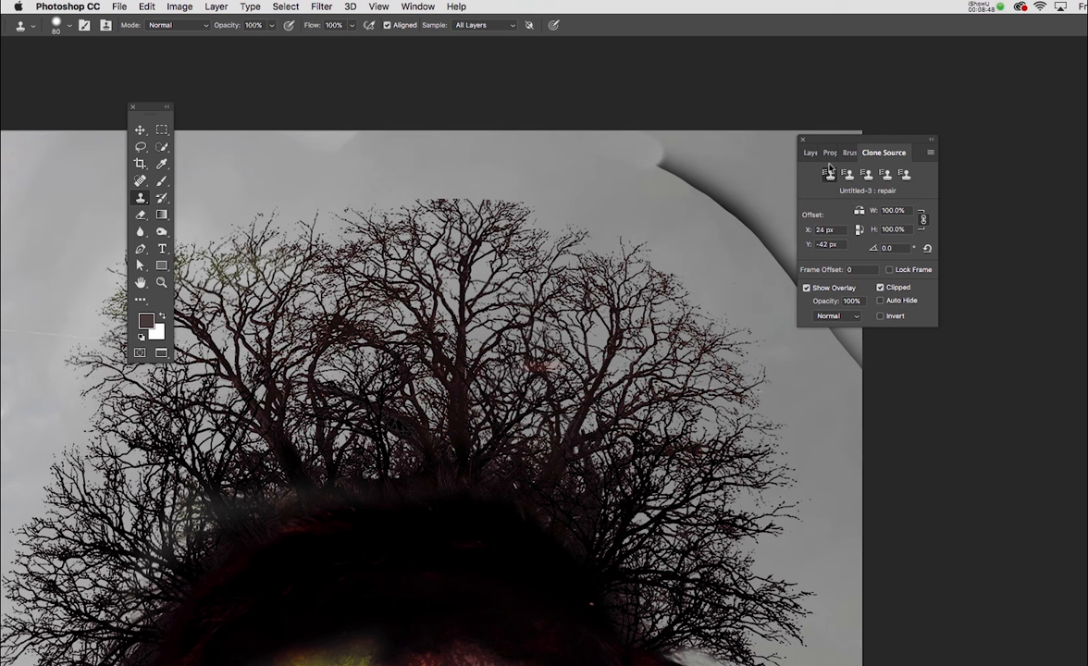
{"action": "left_click_drag", "start_coordinate": [853, 138], "coordinate": [905, 135]}
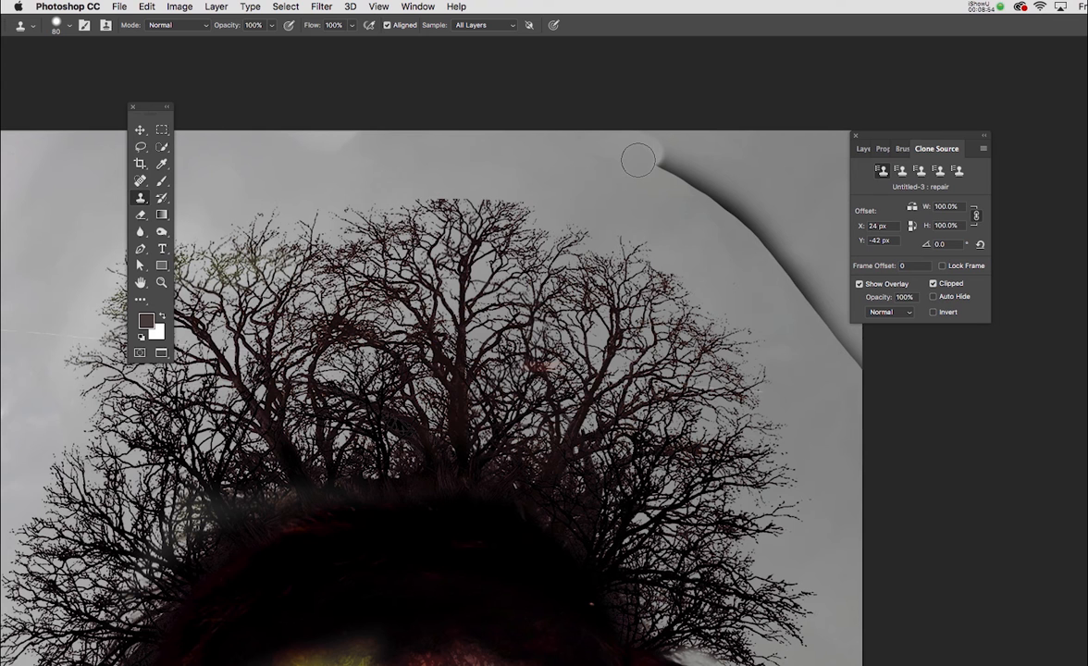
{"action": "left_click", "coordinate": [596, 166], "text": "alt"}
{"action": "mouse_move", "coordinate": [672, 167]}
{"action": "left_mouse_down"}
{"action": "mouse_move", "coordinate": [804, 282]}
{"action": "mouse_move", "coordinate": [850, 361]}
{"action": "mouse_move", "coordinate": [803, 320]}
{"action": "mouse_move", "coordinate": [862, 377]}
{"action": "left_mouse_up"}
{"action": "left_click", "coordinate": [735, 260], "text": "alt"}
{"action": "left_click", "coordinate": [782, 318], "text": "alt"}
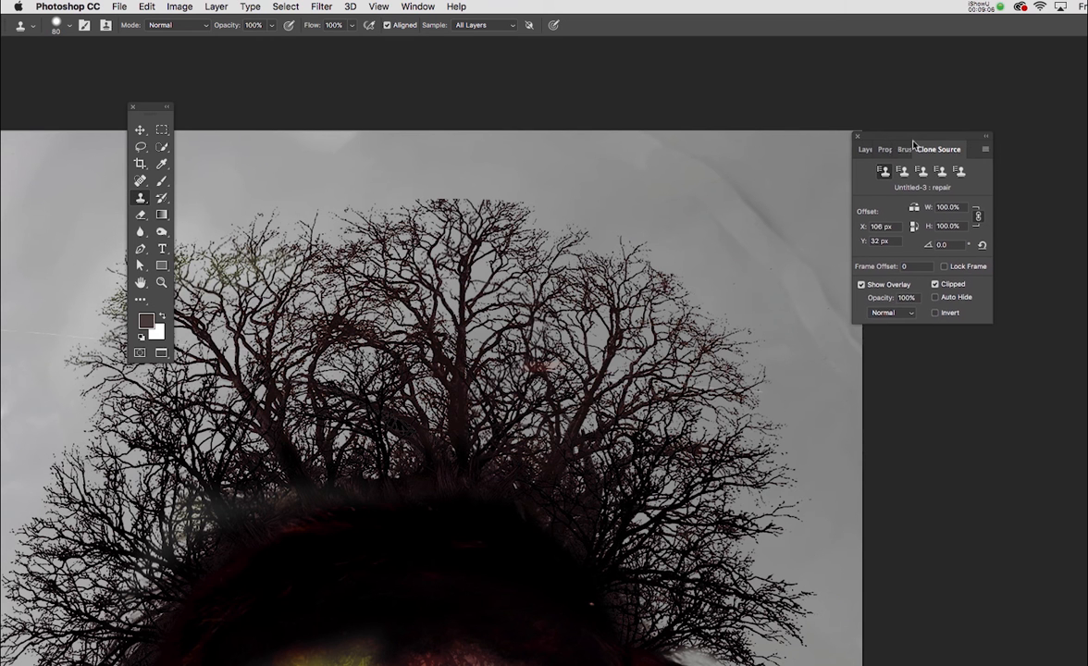
{"action": "left_click_drag", "start_coordinate": [885, 142], "coordinate": [990, 165]}
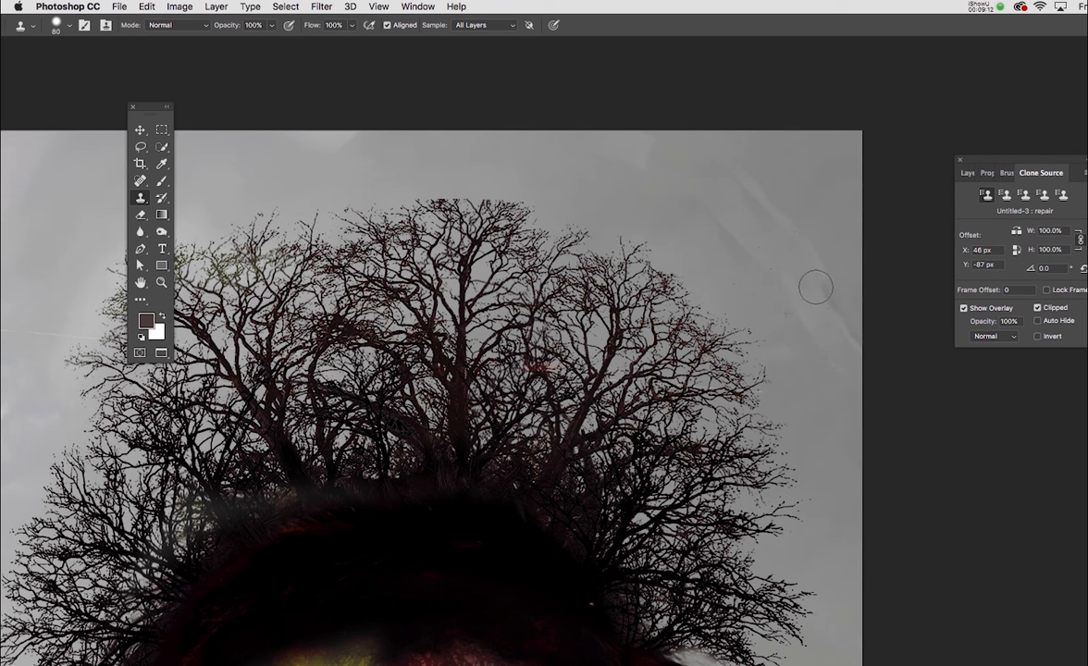
{"action": "left_click_drag", "start_coordinate": [816, 287], "coordinate": [848, 352]}
Blend away the faint streaks left along the cloned curved line with the Spot Healing Brush at size 150
{"action": "key", "text": "j"}
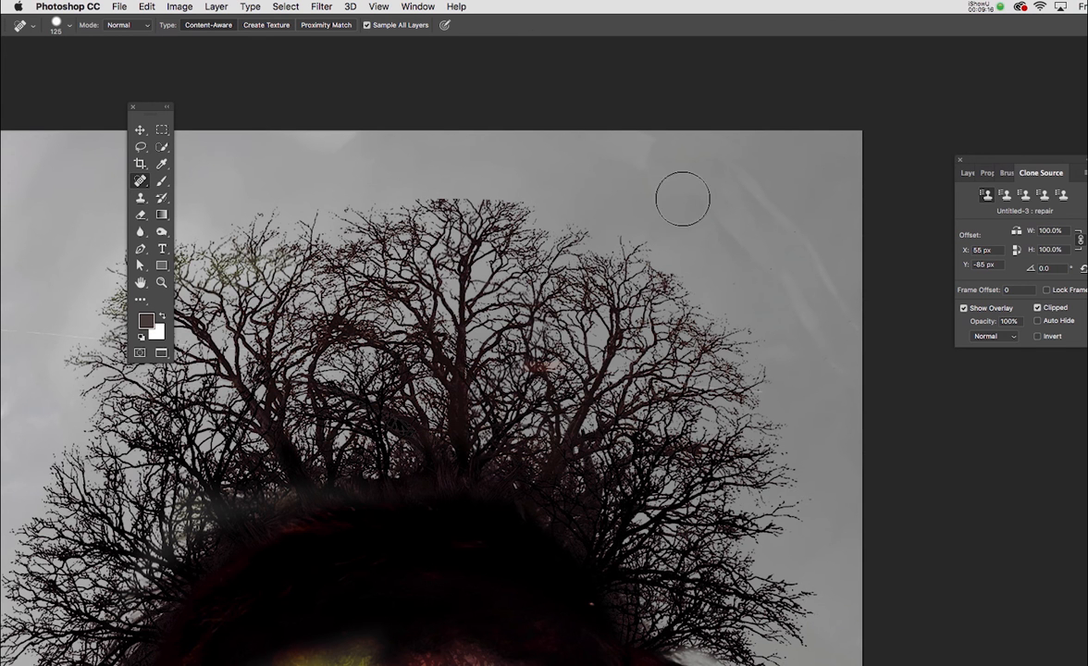
{"action": "key", "text": "bracketright"}
{"action": "mouse_move", "coordinate": [653, 166]}
{"action": "left_mouse_down"}
{"action": "mouse_move", "coordinate": [814, 308]}
{"action": "mouse_move", "coordinate": [867, 392]}
{"action": "left_mouse_up"}
{"action": "mouse_move", "coordinate": [643, 121]}
{"action": "left_mouse_down"}
{"action": "mouse_move", "coordinate": [745, 170]}
{"action": "mouse_move", "coordinate": [822, 237]}
{"action": "mouse_move", "coordinate": [850, 271]}
{"action": "mouse_move", "coordinate": [869, 333]}
{"action": "left_mouse_up"}
{"action": "left_click_drag", "start_coordinate": [711, 226], "coordinate": [675, 220]}
{"action": "mouse_move", "coordinate": [740, 138]}
{"action": "left_mouse_down"}
{"action": "mouse_move", "coordinate": [821, 218]}
{"action": "mouse_move", "coordinate": [826, 245]}
{"action": "left_mouse_up"}
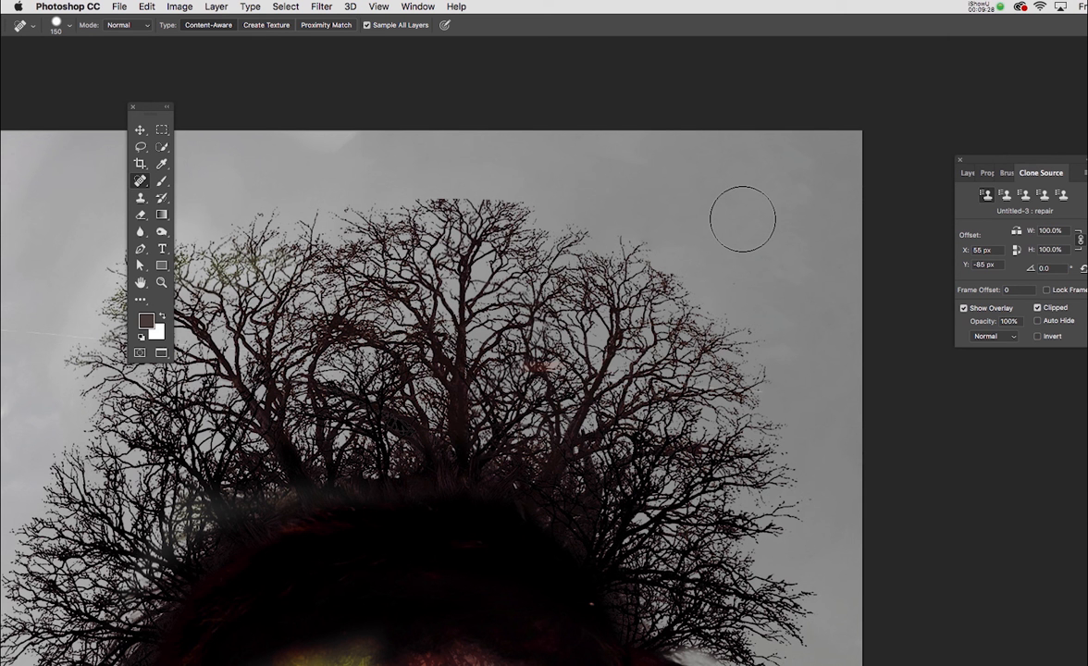
{"action": "key", "text": "super+minus"}
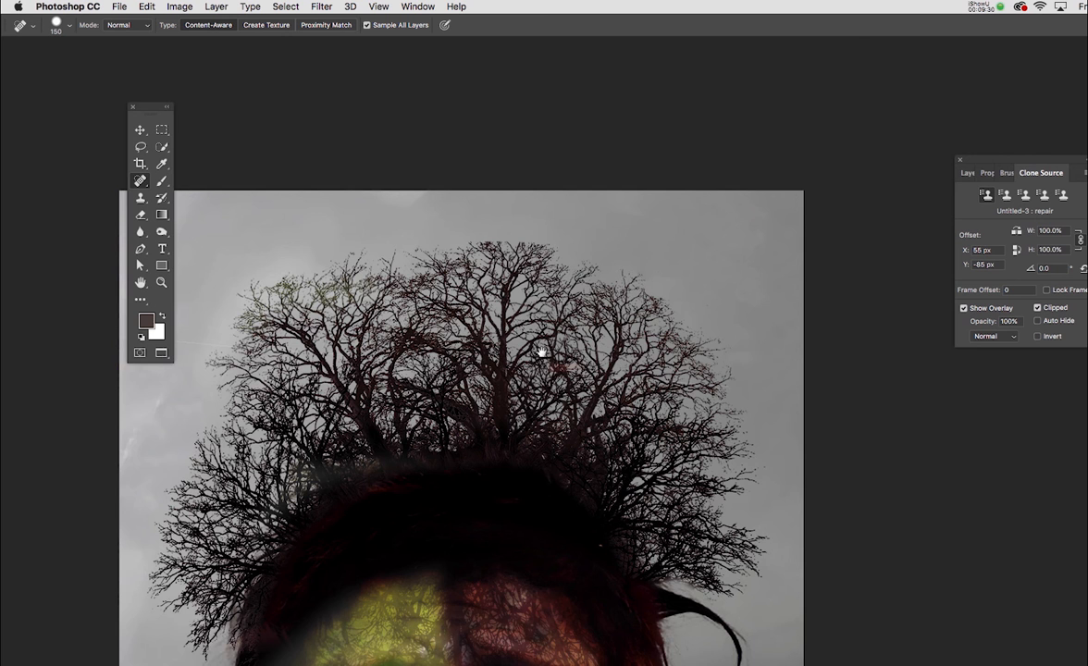
{"action": "left_click_drag", "start_coordinate": [541, 352], "coordinate": [553, 185]}
{"action": "key", "text": "super+minus"}
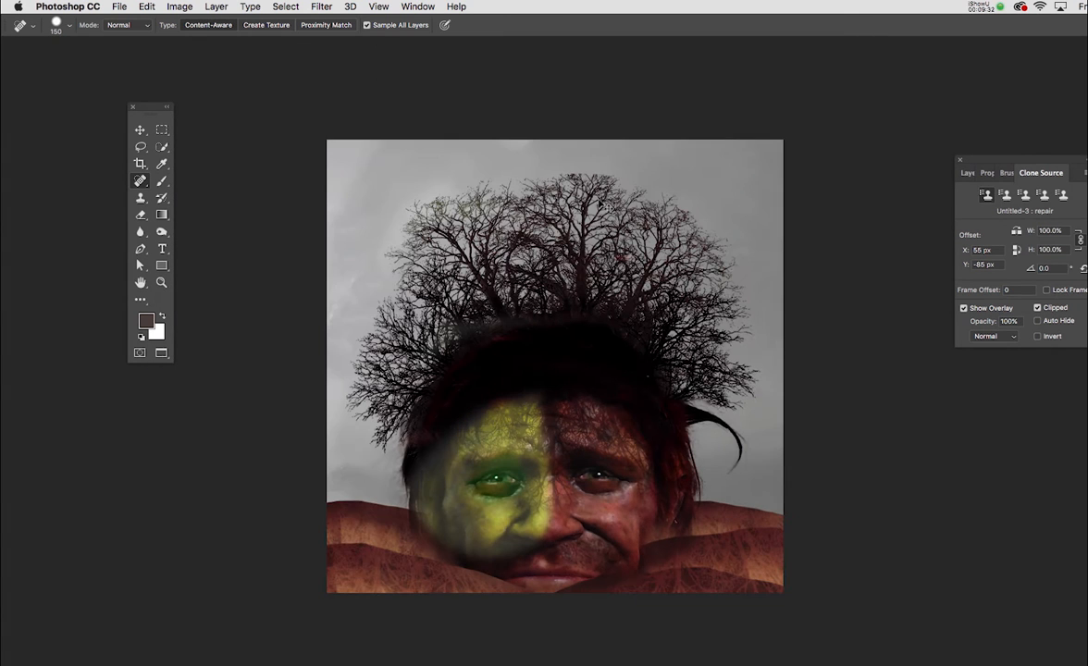